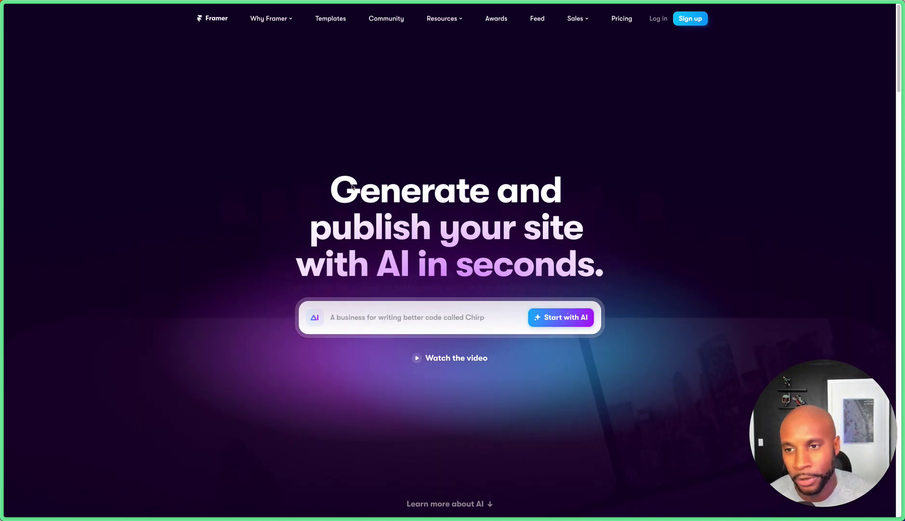
Step: Scroll the Framer AI page down to the 'Generated with AI' gallery and 'Start your dream site with AI' banner
{"action": "scroll", "coordinate": [453, 243], "scroll_direction": "down", "scroll_amount": 3}
{"action": "scroll", "coordinate": [453, 242], "scroll_direction": "down", "scroll_amount": 6}
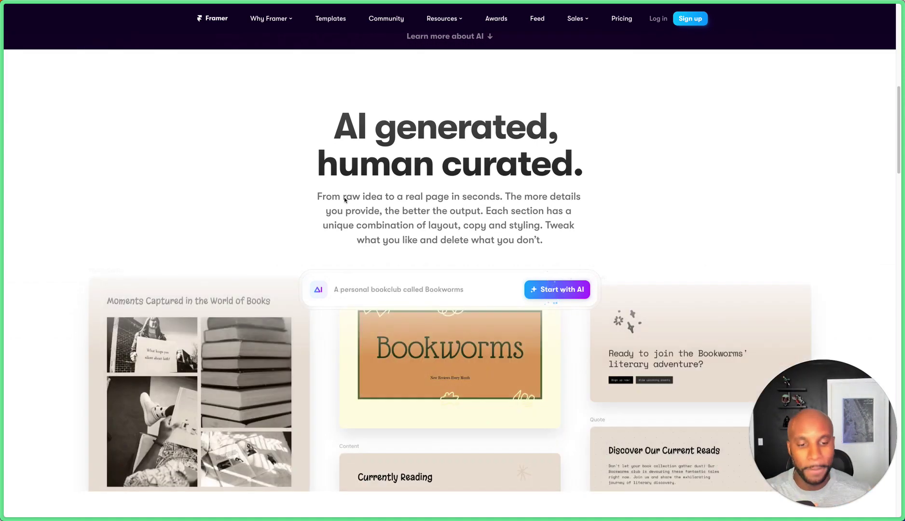
{"action": "scroll", "coordinate": [338, 213], "scroll_direction": "down", "scroll_amount": 6}
{"action": "scroll", "coordinate": [345, 241], "scroll_direction": "down", "scroll_amount": 14}
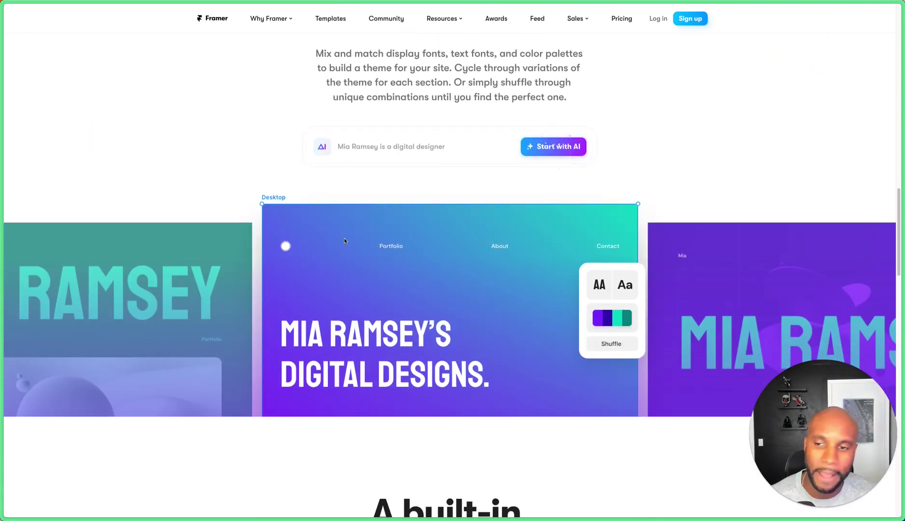
{"action": "scroll", "coordinate": [345, 241], "scroll_direction": "down", "scroll_amount": 6}
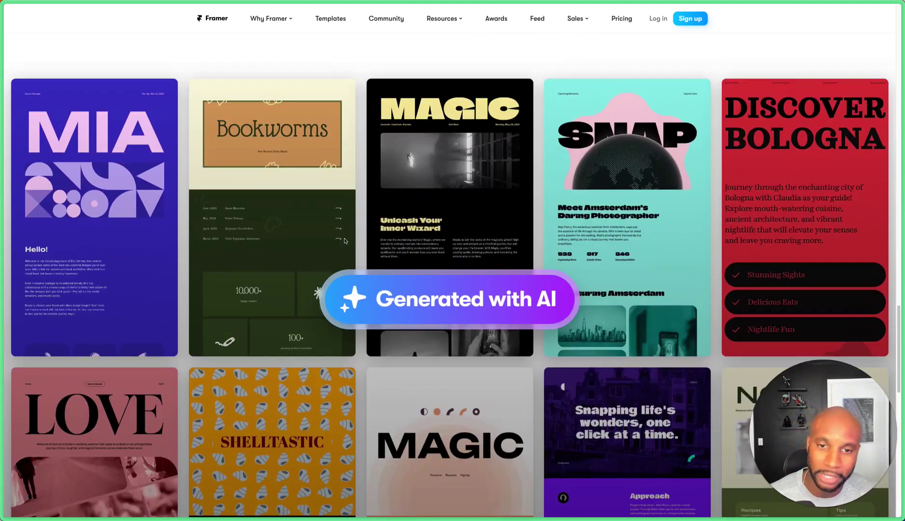
{"action": "scroll", "coordinate": [415, 302], "scroll_direction": "down", "scroll_amount": 4}
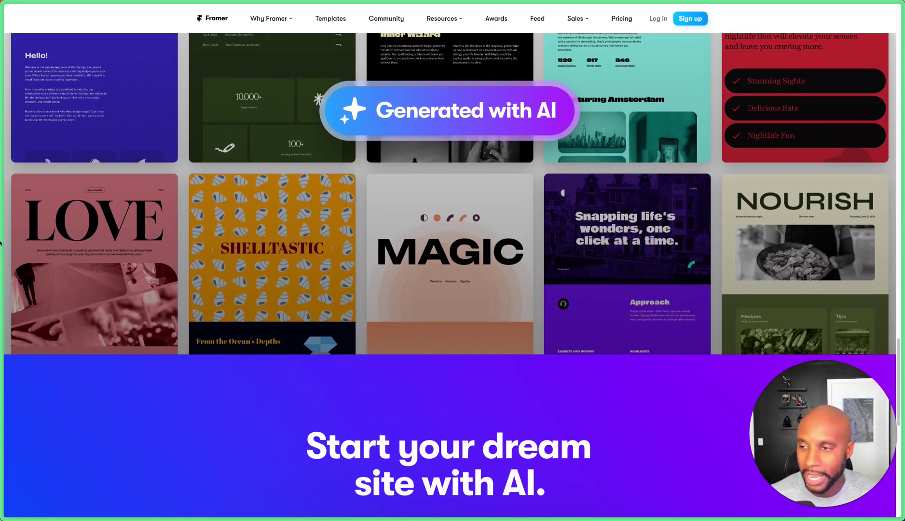
Step: Create a blank Untitled project with a Desktop 1200 frame from the Start with AI card
{"action": "mouse_move", "coordinate": [1, 243]}
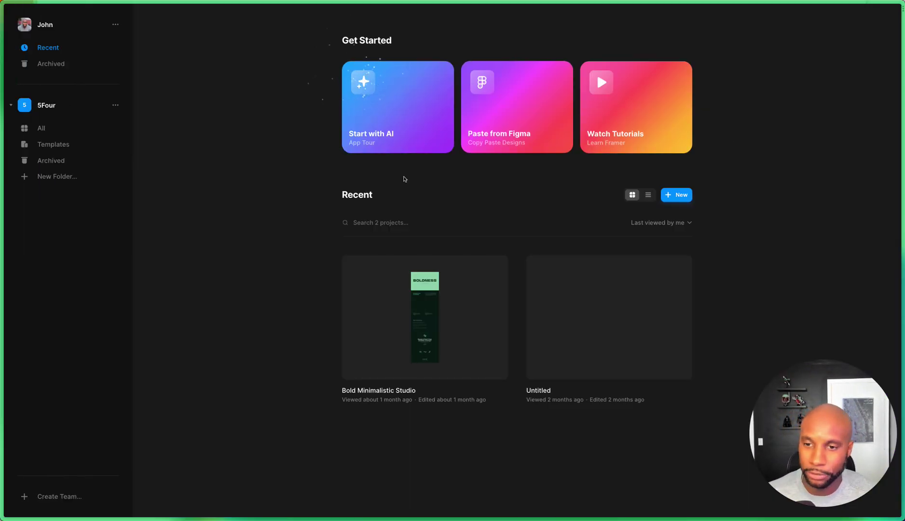
{"action": "left_click", "coordinate": [500, 395]}
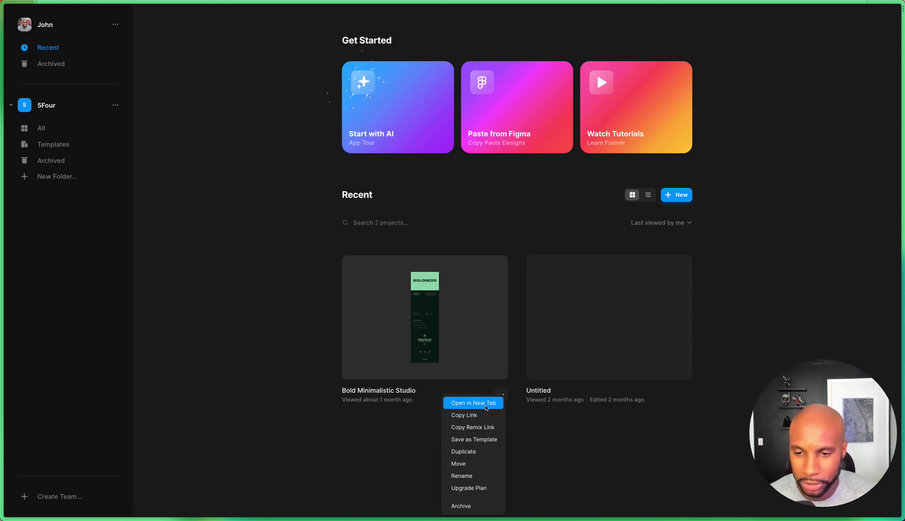
{"action": "left_click", "coordinate": [574, 435]}
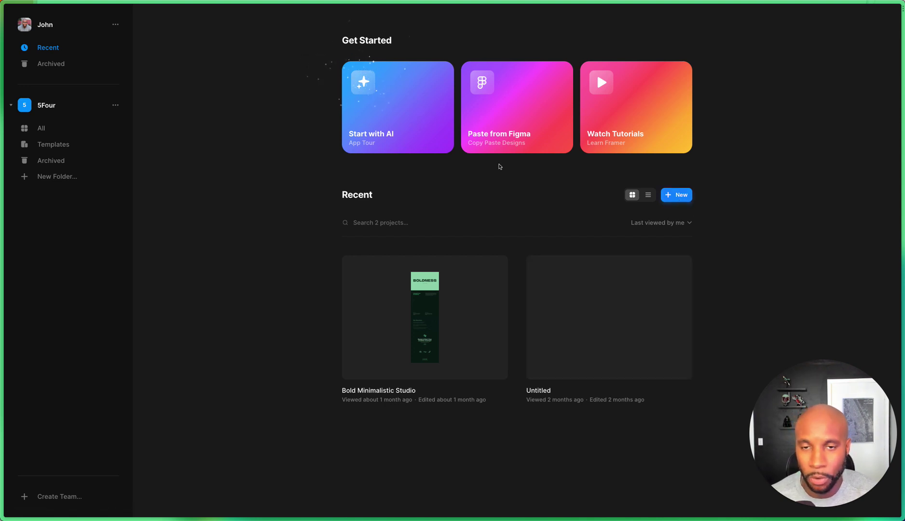
{"action": "left_click", "coordinate": [407, 123]}
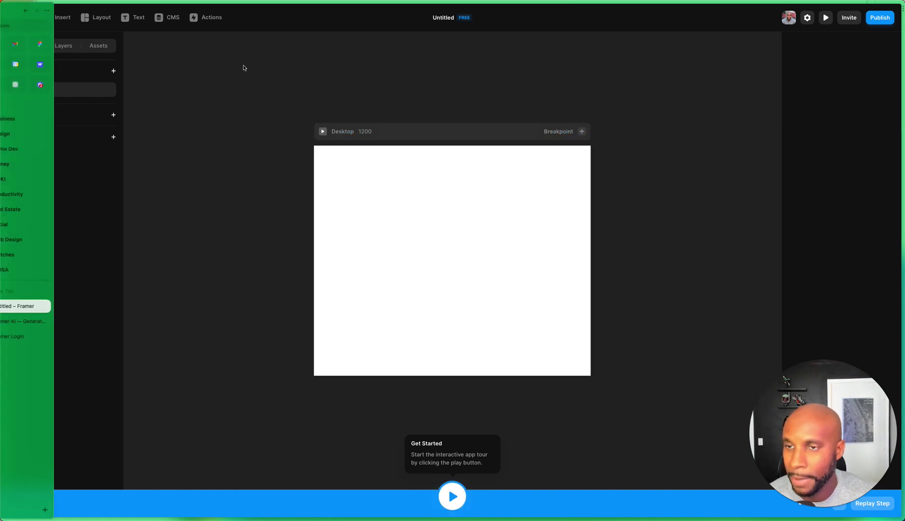
Step: Return to the dashboard, create another new project, and open its AI site-generation prompt
{"action": "left_click", "coordinate": [377, 194]}
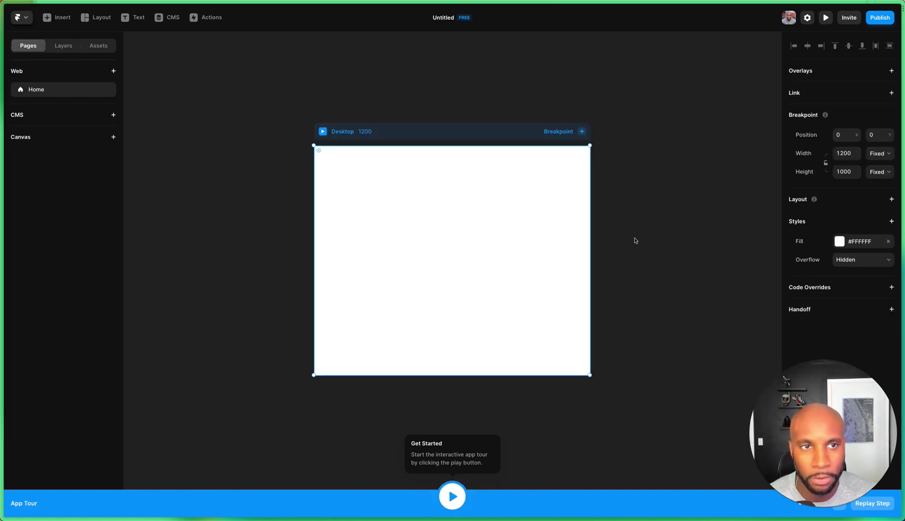
{"action": "mouse_move", "coordinate": [1, 82]}
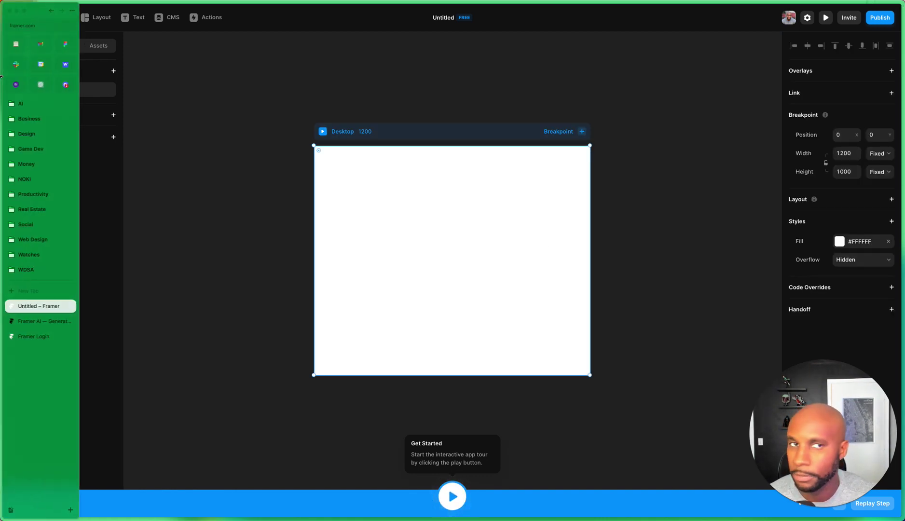
{"action": "left_click", "coordinate": [52, 13]}
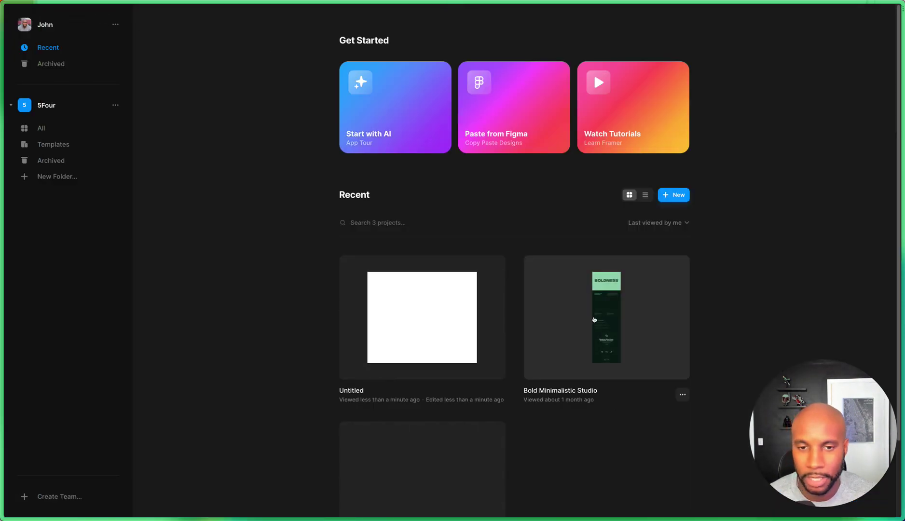
{"action": "left_click", "coordinate": [680, 198]}
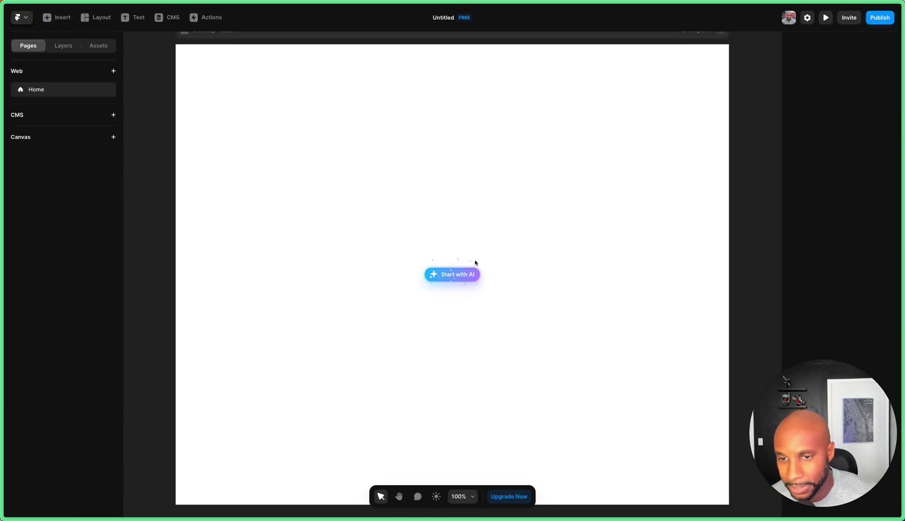
{"action": "left_click", "coordinate": [463, 277]}
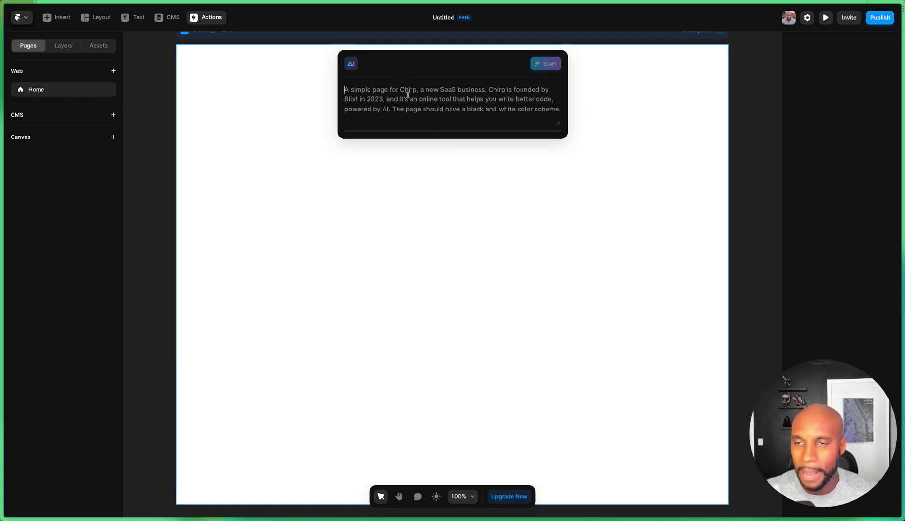
Step: In ChatGPT at 150%, type a request for a concise website-AI prompt for Glowing Cheetah Studios
{"action": "mouse_move", "coordinate": [1, 86]}
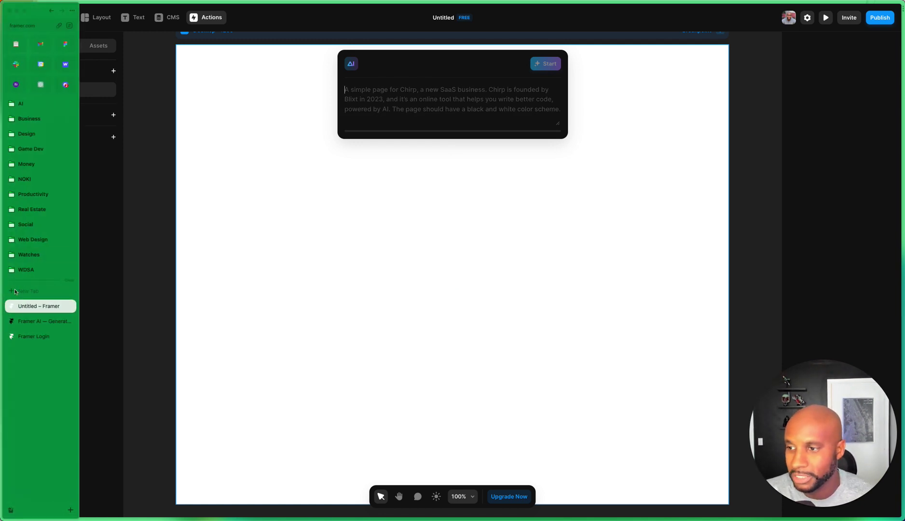
{"action": "left_click", "coordinate": [40, 85]}
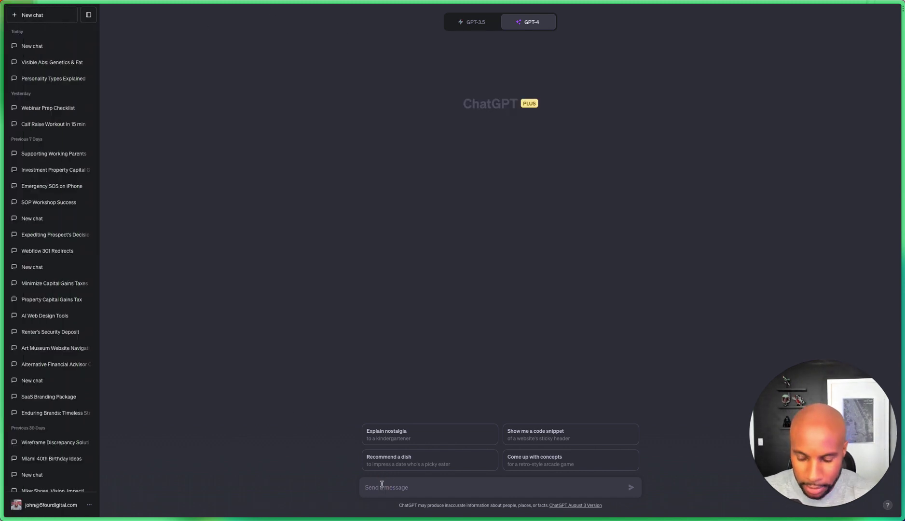
{"action": "key", "text": "ctrl+plus"}
{"action": "key", "text": "ctrl+plus"}
{"action": "key", "text": "ctrl+plus"}
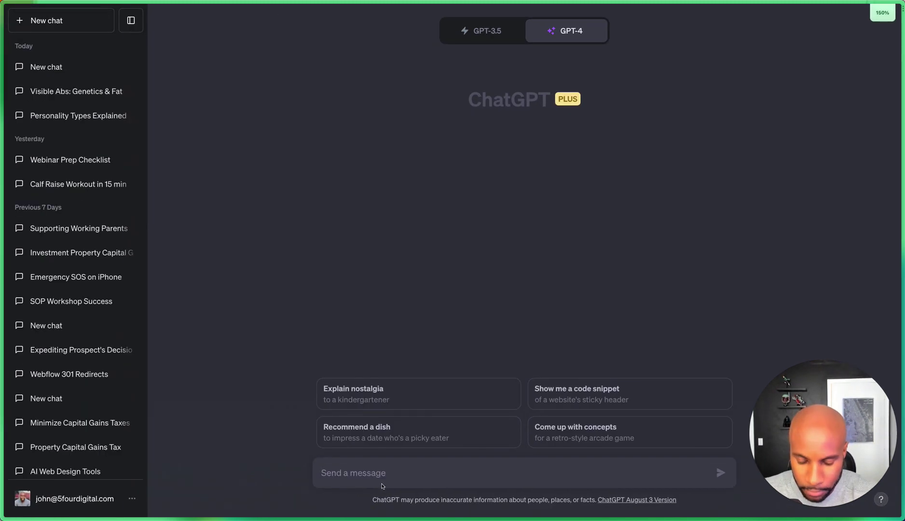
{"action": "type", "text": "Let's creat"}
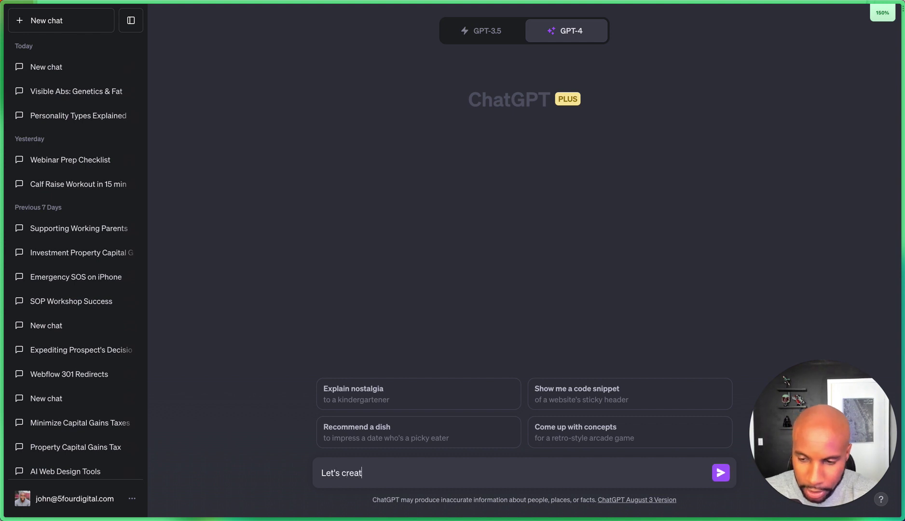
{"action": "type", "text": "e a pl"}
{"action": "type", "text": "ompt for a website AI tool"}
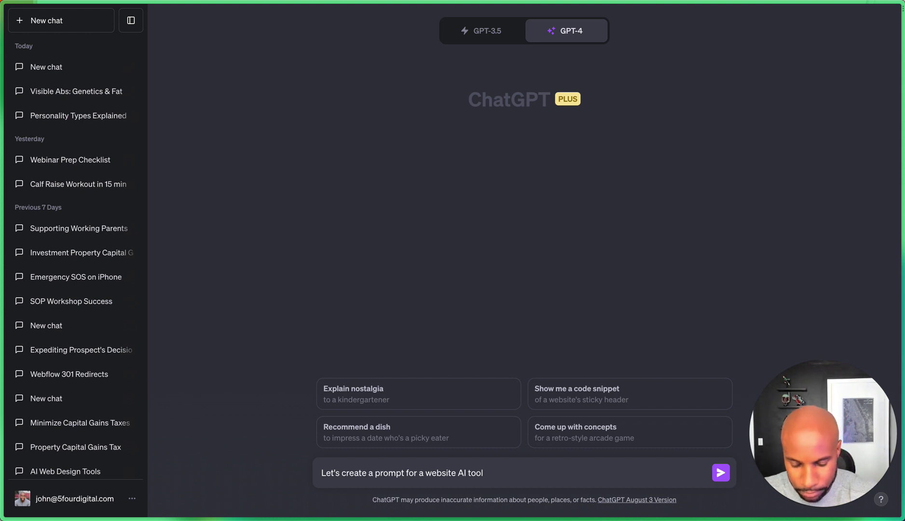
{"action": "type", "text": ". We want to cre"}
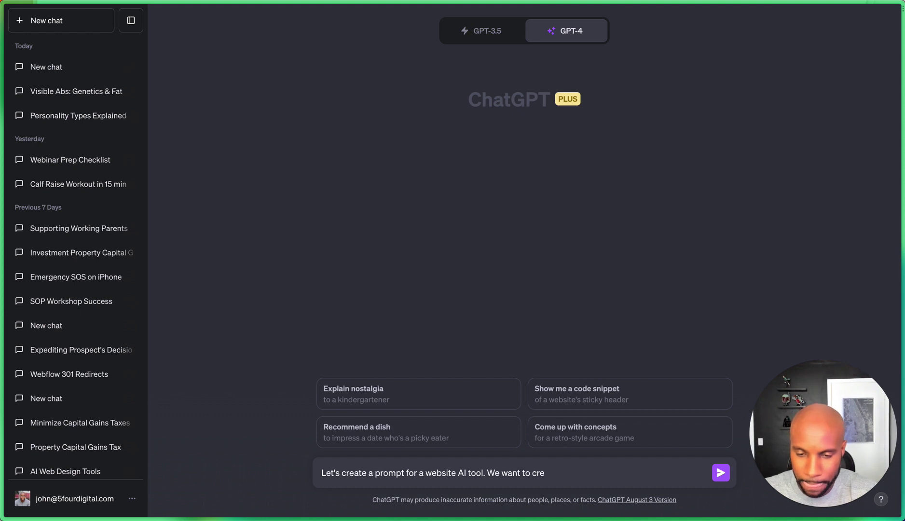
{"action": "key", "text": "BackSpace"}
{"action": "key", "text": "BackSpace"}
{"action": "key", "text": "BackSpace"}
{"action": "type", "text": "generate"}
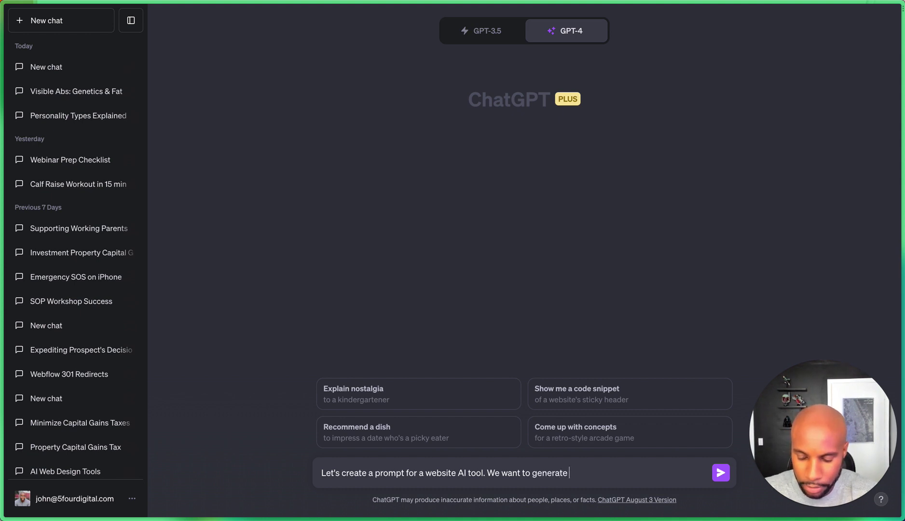
{"action": "type", "text": "nerate a beautiful one-page website f"}
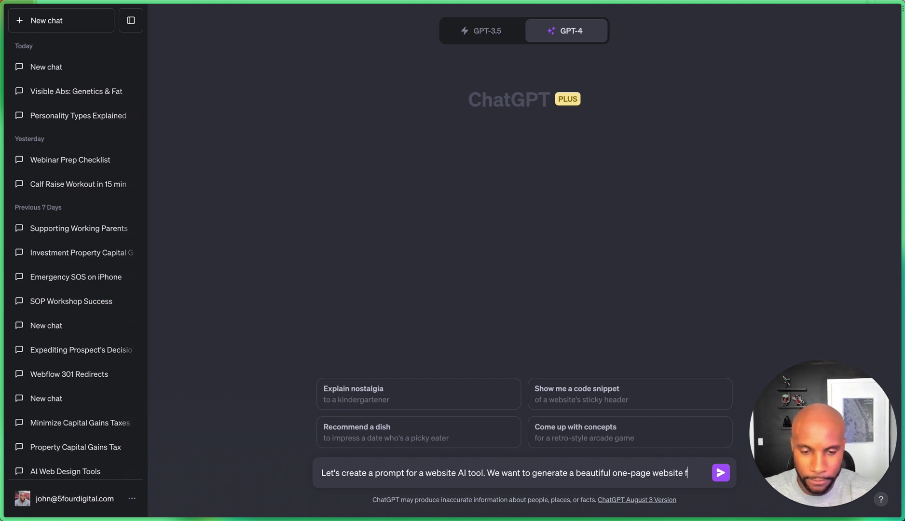
{"action": "type", "text": "or our "}
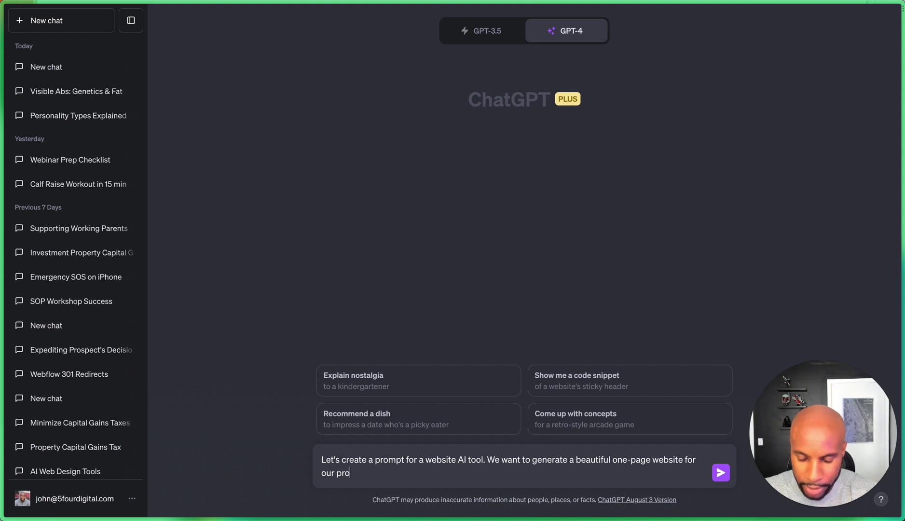
{"action": "type", "text": "video game"}
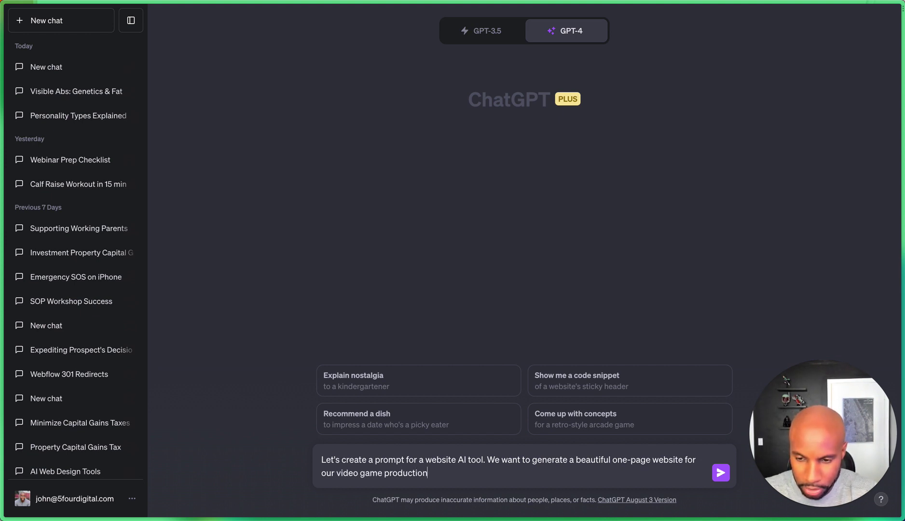
{"action": "type", "text": " production company vcalle"}
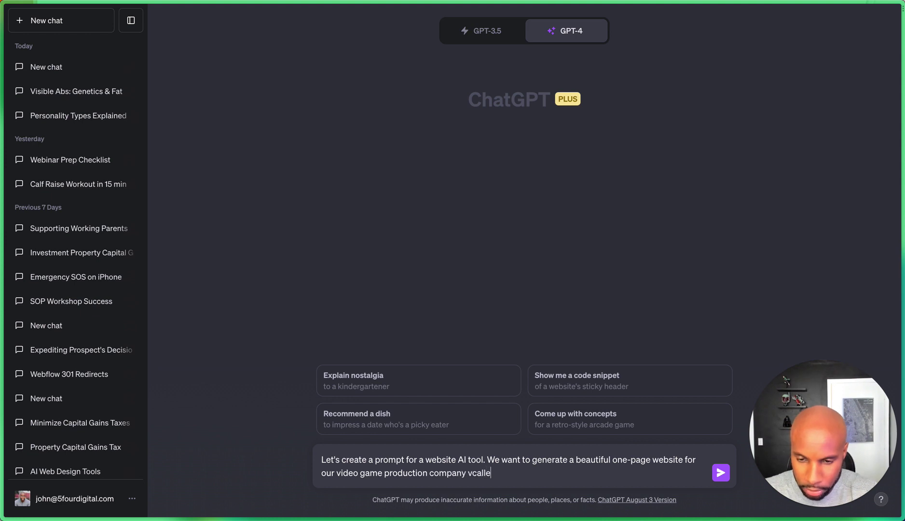
{"action": "key", "text": "BackSpace"}
{"action": "key", "text": "BackSpace"}
{"action": "key", "text": "BackSpace"}
{"action": "key", "text": "BackSpace"}
{"action": "key", "text": "BackSpace"}
{"action": "key", "text": "BackSpace"}
{"action": "type", "text": "called Glowing Cheetah studios."}
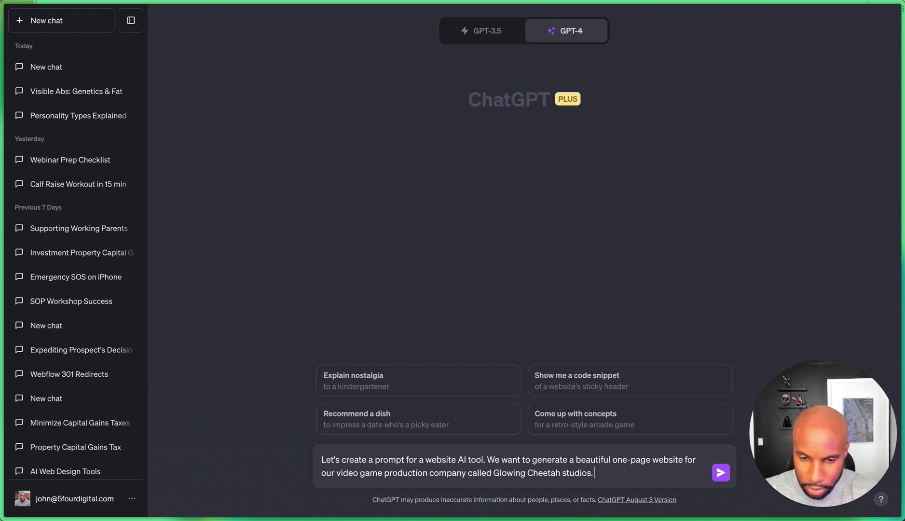
{"action": "type", "text": " The design should be simpl"}
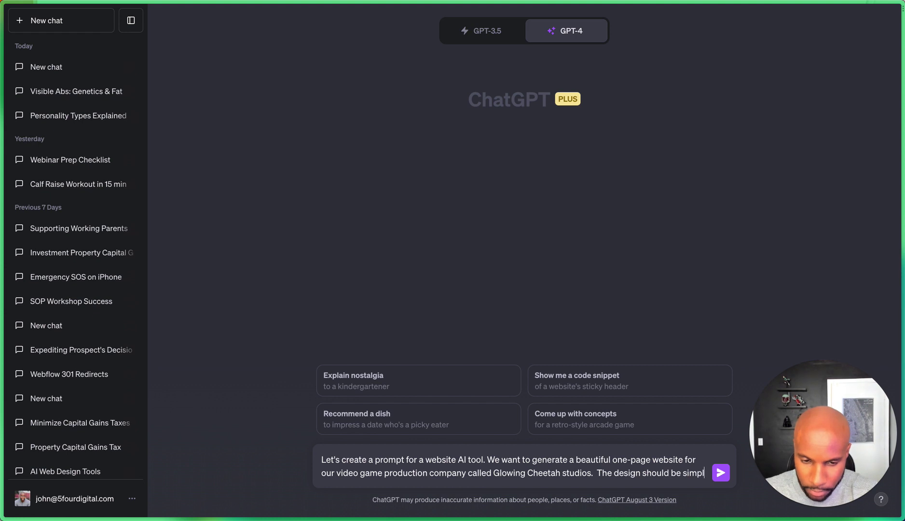
{"action": "type", "text": "e, clean"}
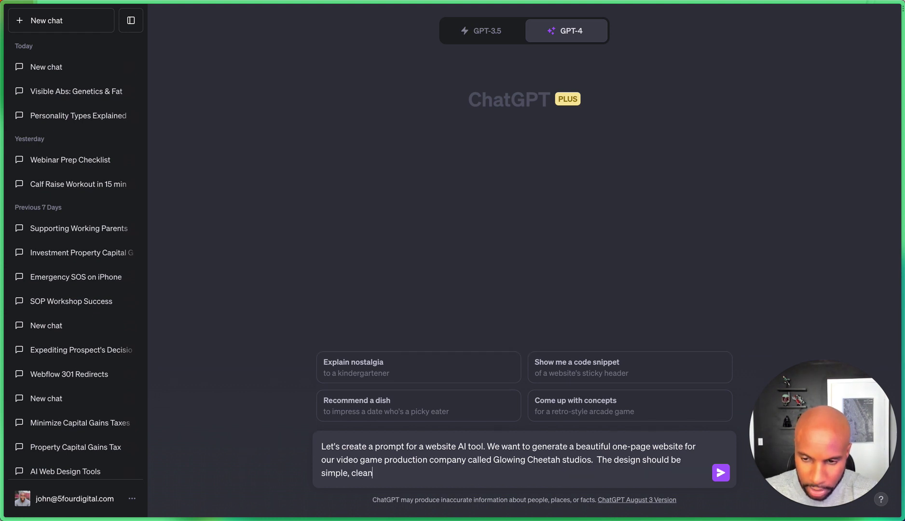
{"action": "type", "text": " and have an emphasis"}
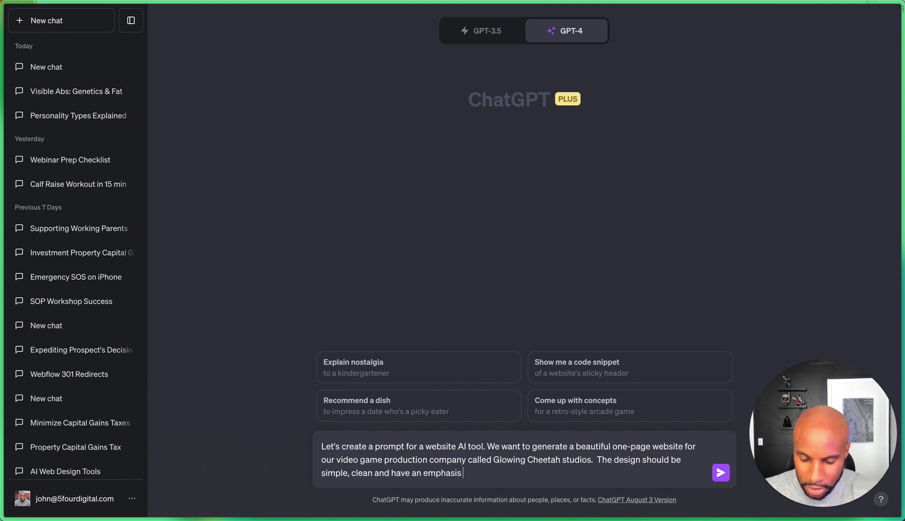
{"action": "type", "text": " in imagery and video.  Please provide a prompt t"}
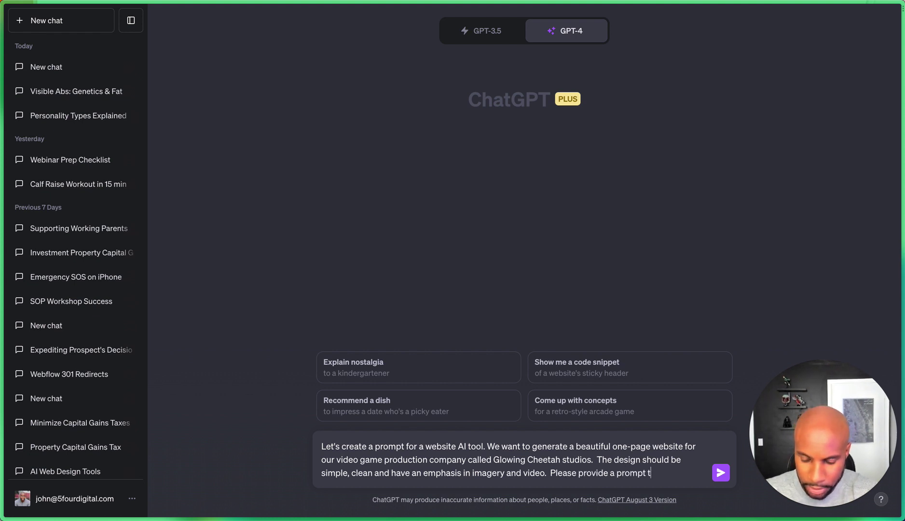
{"action": "type", "text": "hat's con"}
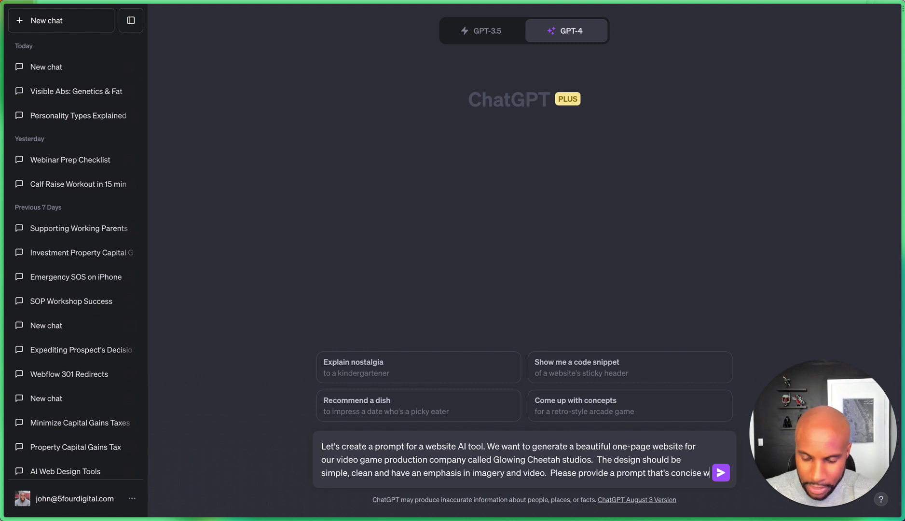
{"action": "type", "text": "cise that "}
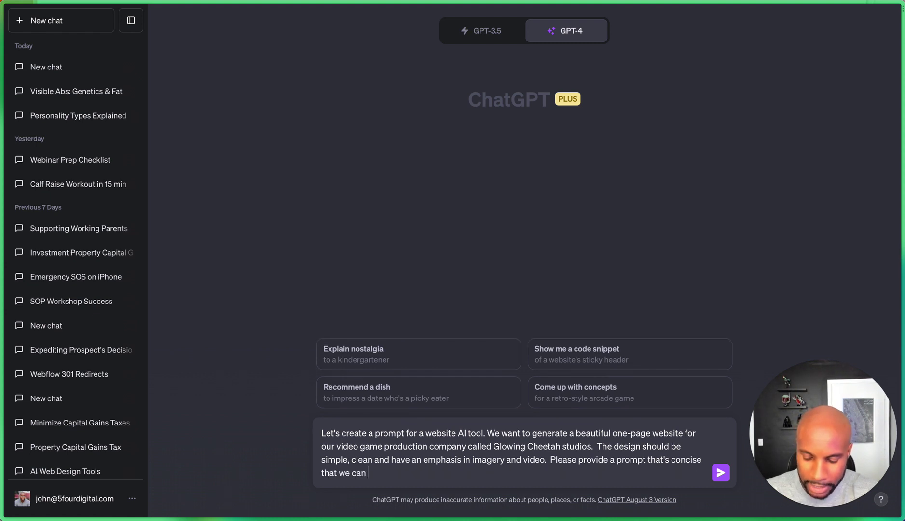
{"action": "type", "text": "we can give to the AI"}
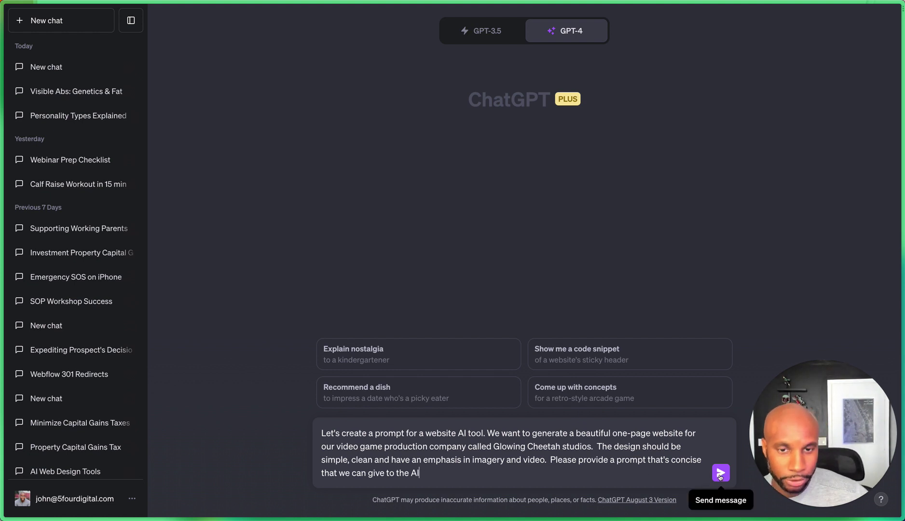
Step: Send the request to GPT-4, select the generated description paragraph, and return to the Framer project
{"action": "left_click", "coordinate": [542, 32]}
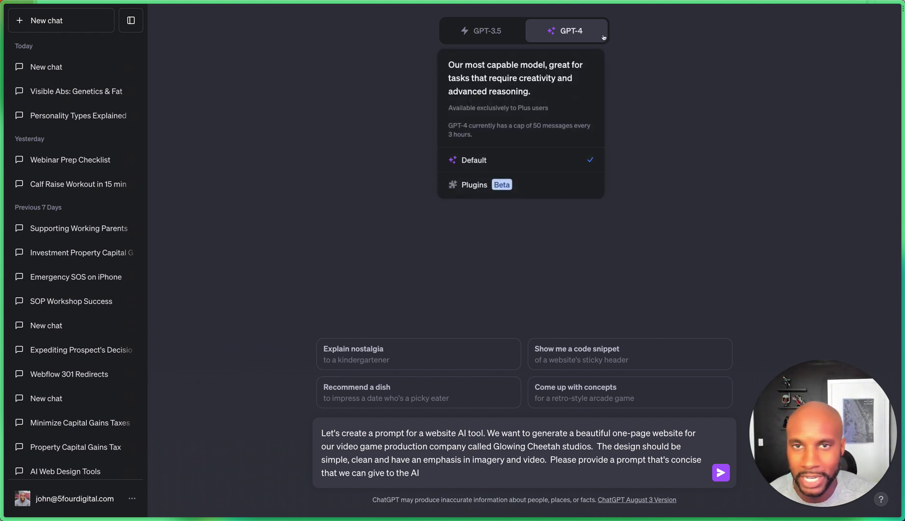
{"action": "left_click", "coordinate": [721, 473]}
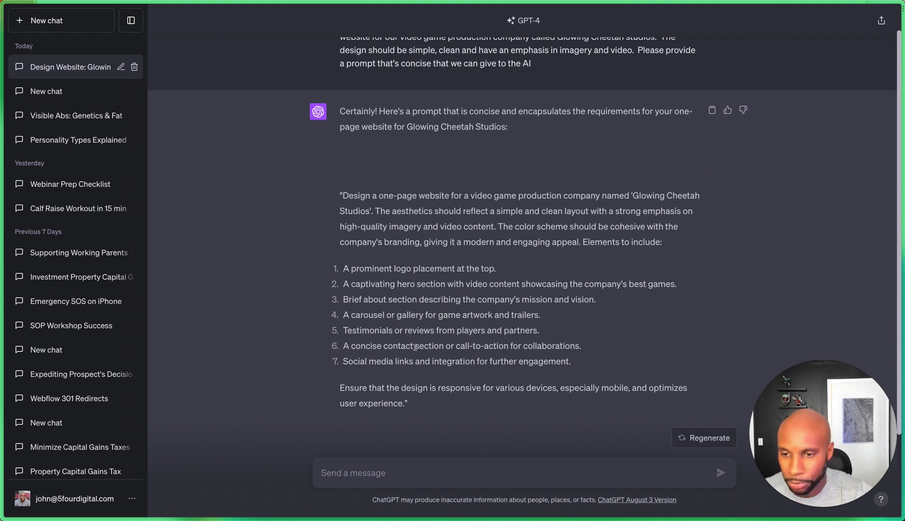
{"action": "left_click_drag", "start_coordinate": [582, 242], "coordinate": [337, 201]}
{"action": "key", "text": "super+c"}
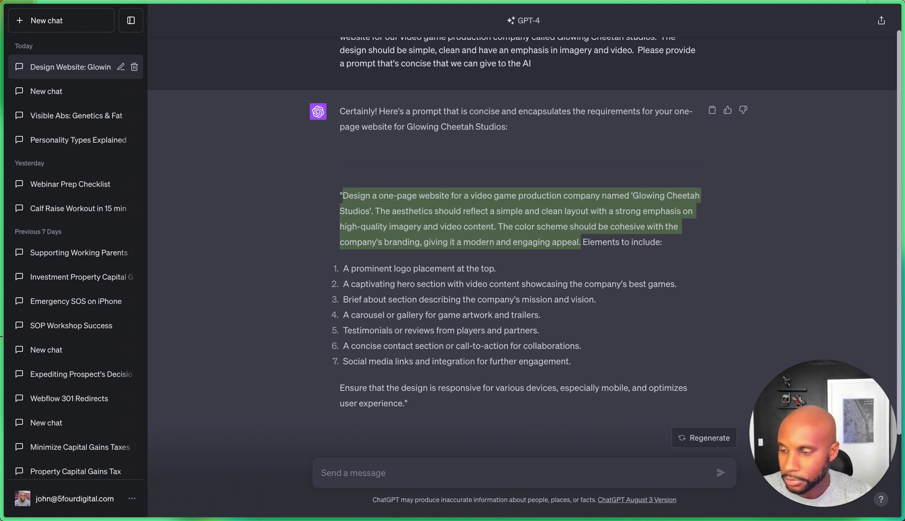
{"action": "mouse_move", "coordinate": [5, 350]}
{"action": "left_click", "coordinate": [31, 307]}
Step: Paste the Glowing Cheetah Studios paragraph into the AI prompt and generate the page
{"action": "left_click", "coordinate": [450, 101]}
{"action": "key", "text": "super+v"}
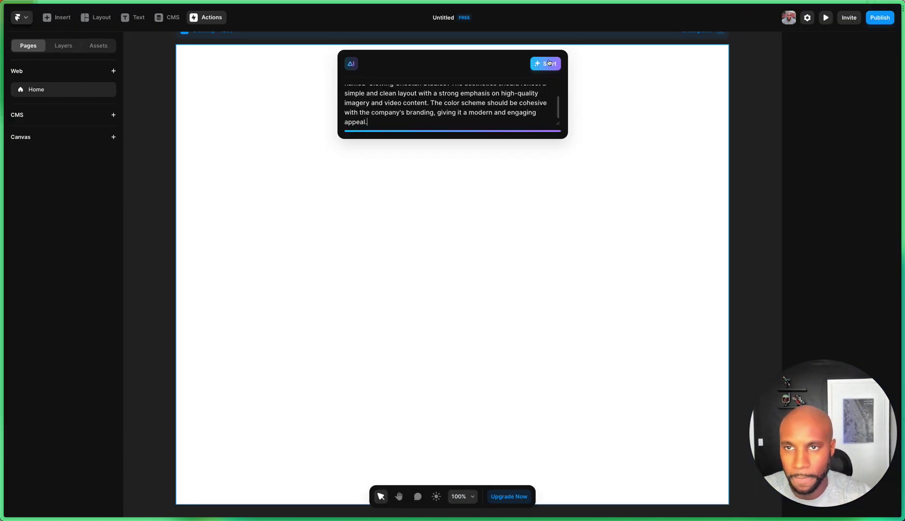
{"action": "left_click", "coordinate": [549, 62]}
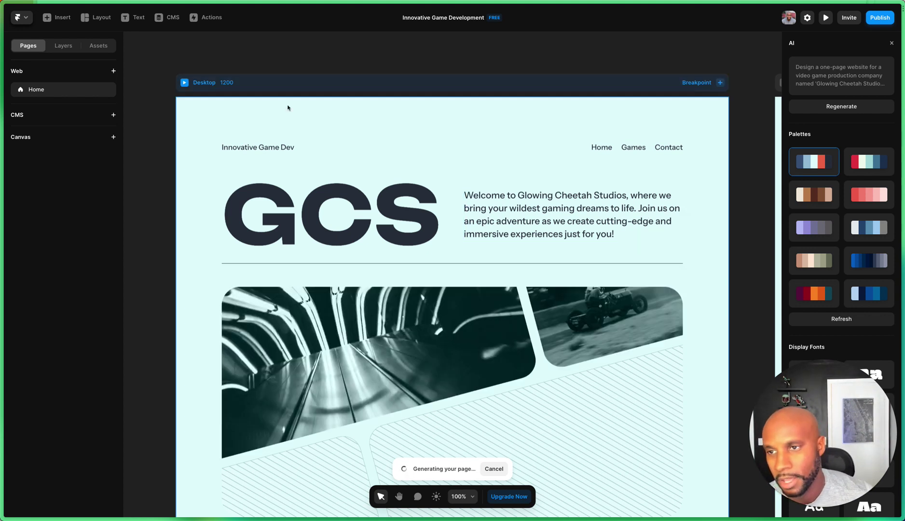
{"action": "scroll", "coordinate": [434, 266], "scroll_direction": "down", "scroll_amount": 3}
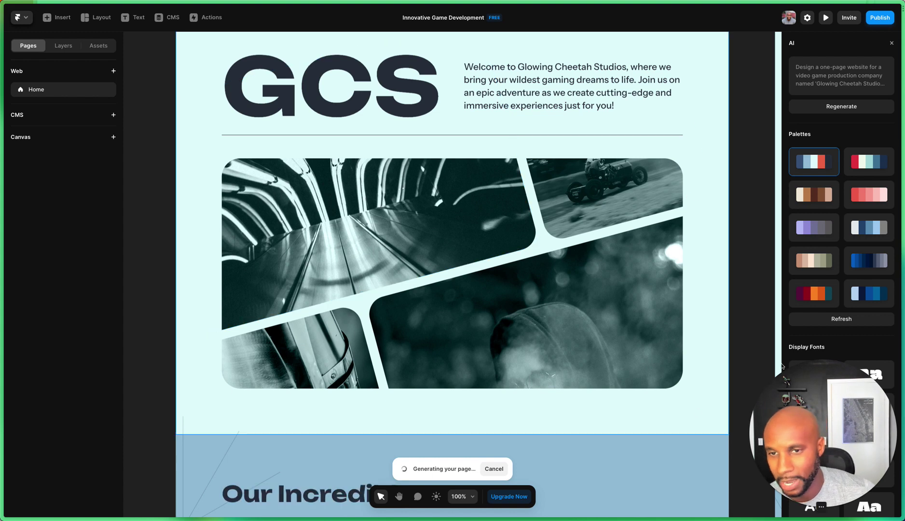
{"action": "scroll", "coordinate": [778, 348], "scroll_direction": "up", "scroll_amount": 5}
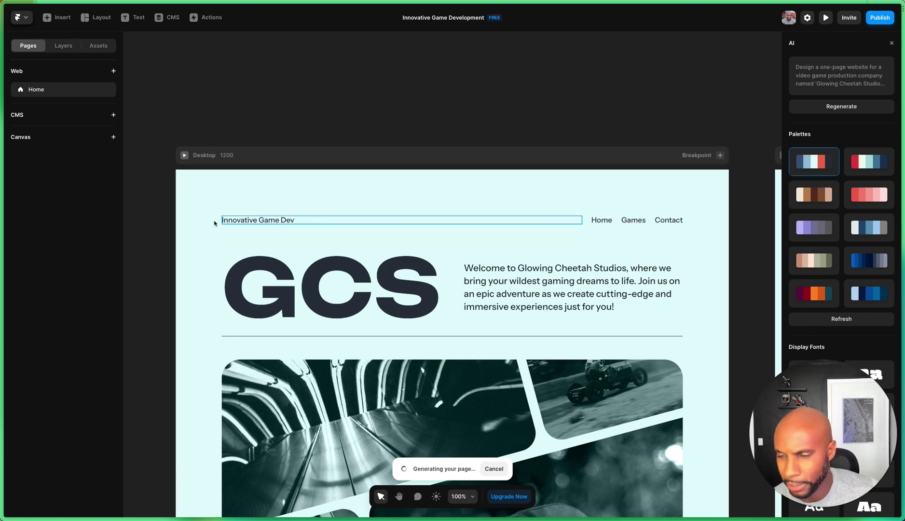
{"action": "scroll", "coordinate": [336, 249], "scroll_direction": "down", "scroll_amount": 8}
{"action": "scroll", "coordinate": [335, 249], "scroll_direction": "down", "scroll_amount": 3}
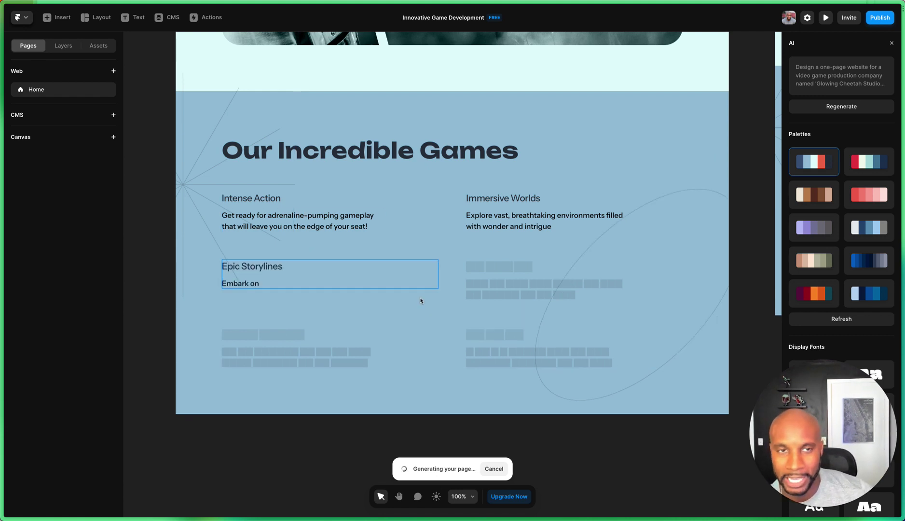
Step: Zoom out to 50% and pan so the Desktop, Tablet and Phone frames show together
{"action": "left_click", "coordinate": [472, 502]}
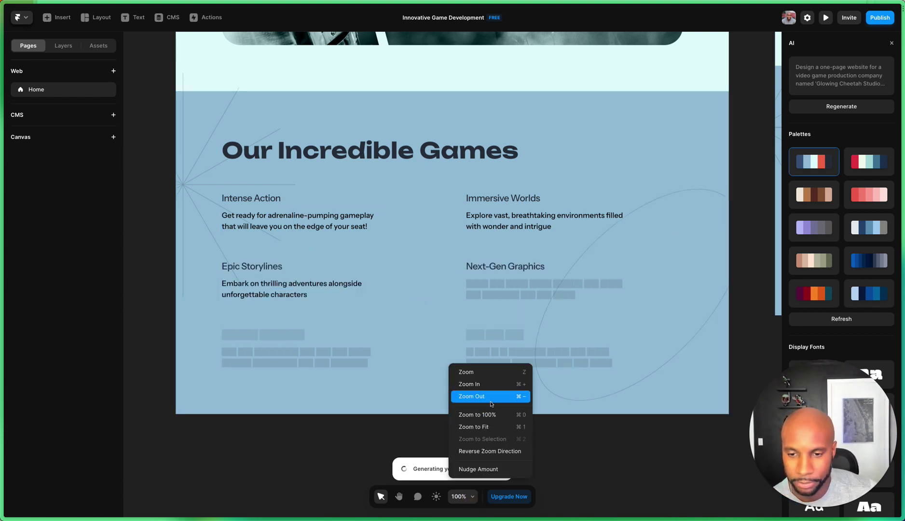
{"action": "left_click", "coordinate": [498, 398]}
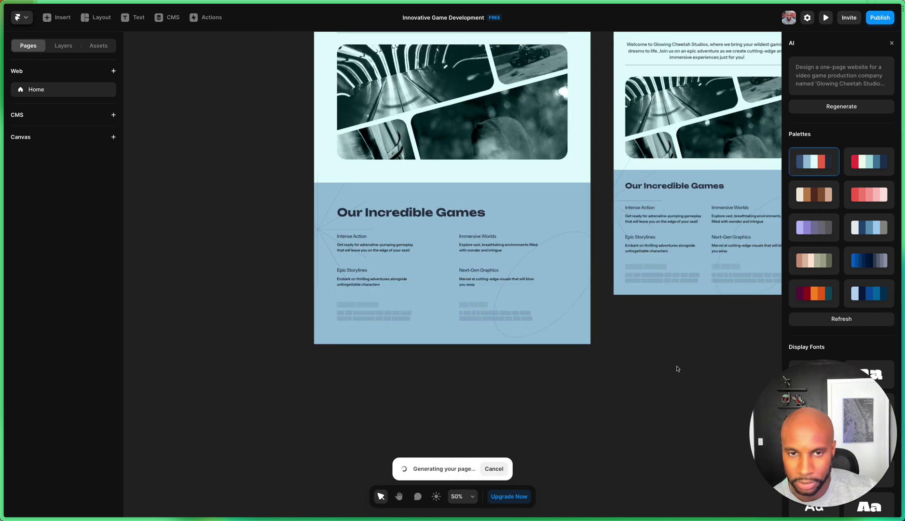
{"action": "scroll", "coordinate": [666, 381], "scroll_direction": "up", "scroll_amount": 4}
{"action": "scroll", "coordinate": [664, 383], "scroll_direction": "right", "scroll_amount": 6}
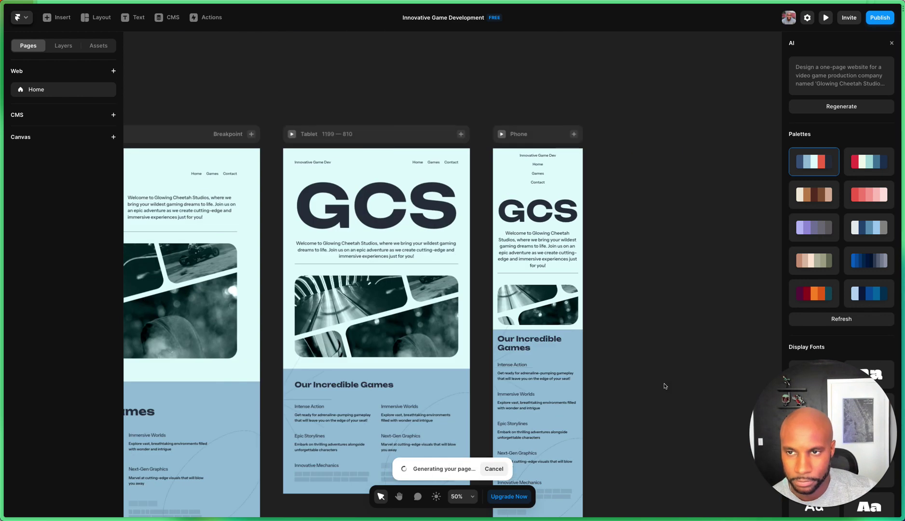
{"action": "scroll", "coordinate": [665, 383], "scroll_direction": "left", "scroll_amount": 4}
{"action": "scroll", "coordinate": [396, 222], "scroll_direction": "down", "scroll_amount": 2}
{"action": "scroll", "coordinate": [388, 251], "scroll_direction": "right", "scroll_amount": 5}
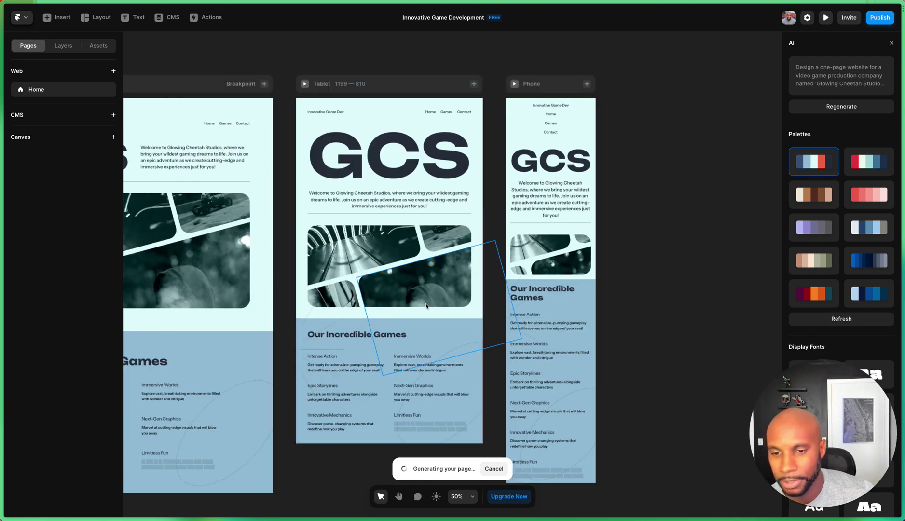
{"action": "scroll", "coordinate": [491, 182], "scroll_direction": "right", "scroll_amount": 3}
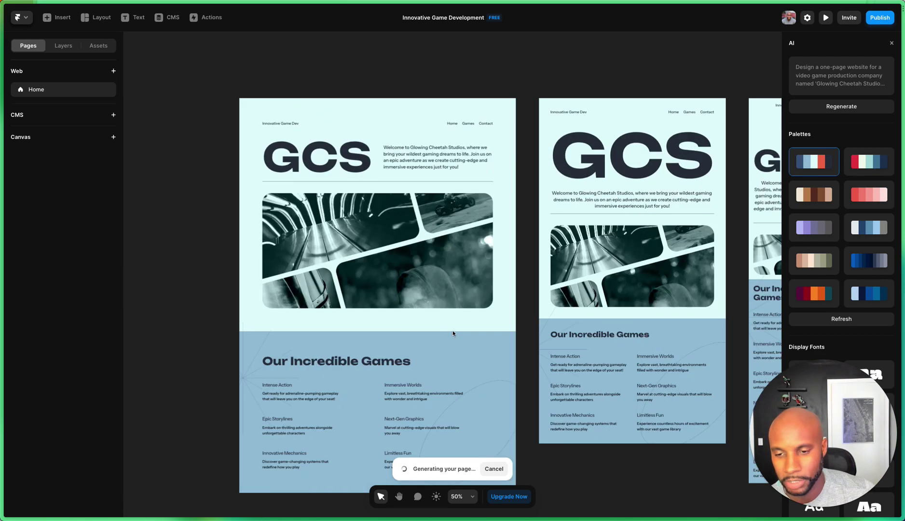
{"action": "scroll", "coordinate": [453, 330], "scroll_direction": "down", "scroll_amount": 4}
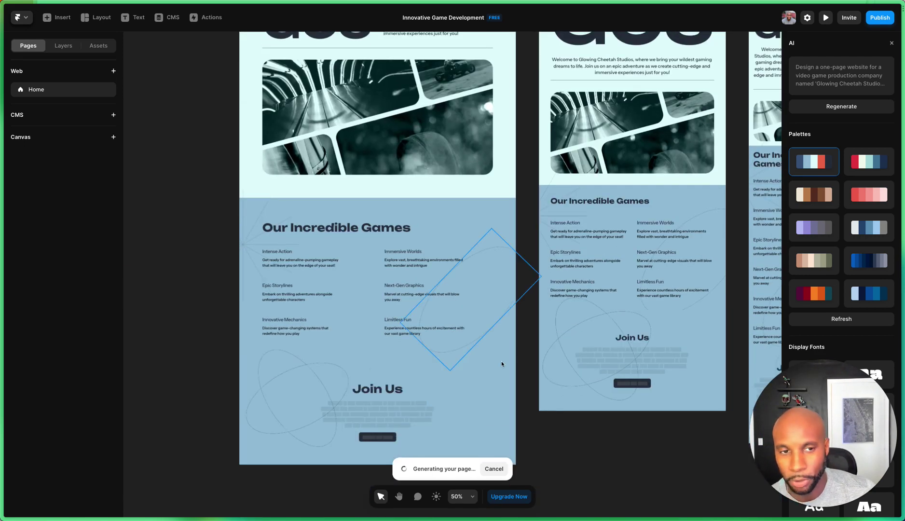
{"action": "scroll", "coordinate": [562, 357], "scroll_direction": "up", "scroll_amount": 3}
{"action": "scroll", "coordinate": [475, 195], "scroll_direction": "left", "scroll_amount": 1}
{"action": "scroll", "coordinate": [475, 196], "scroll_direction": "right", "scroll_amount": 1}
Step: Try the red/cream, black/brown, red/pink and grey/blue palettes, then apply purple and black
{"action": "left_click", "coordinate": [887, 162]}
{"action": "left_click", "coordinate": [815, 195]}
{"action": "left_click", "coordinate": [869, 202]}
{"action": "left_click", "coordinate": [869, 239]}
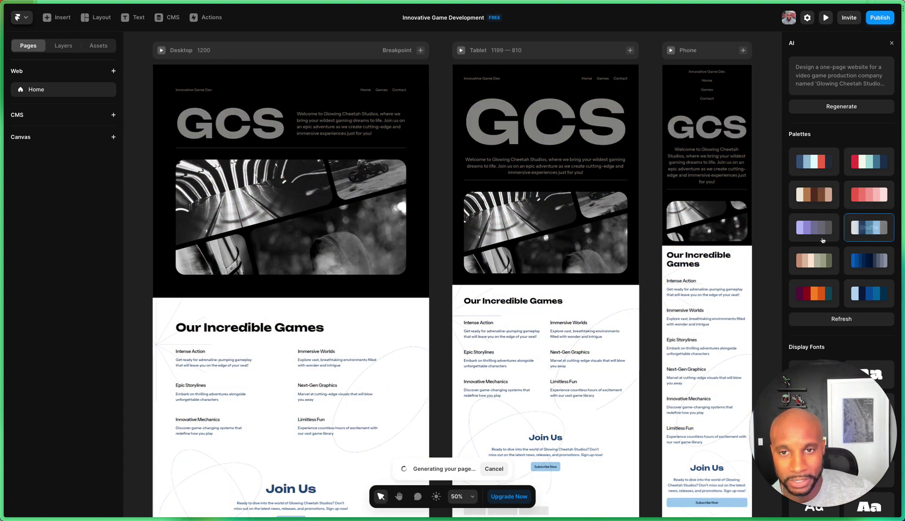
{"action": "left_click", "coordinate": [819, 233]}
Step: Review the recoloured page, try the light-blue palette, and settle back on purple and black
{"action": "scroll", "coordinate": [466, 302], "scroll_direction": "down", "scroll_amount": 1}
{"action": "scroll", "coordinate": [466, 302], "scroll_direction": "down", "scroll_amount": 3}
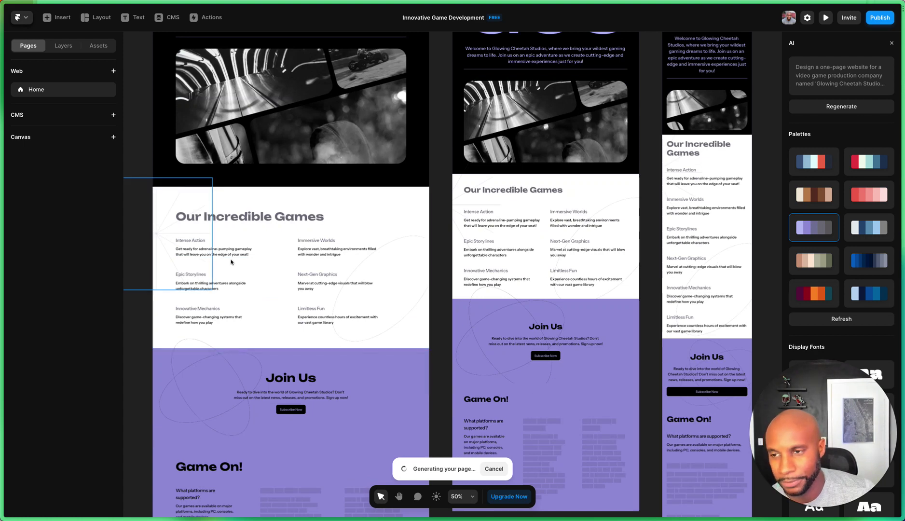
{"action": "scroll", "coordinate": [371, 296], "scroll_direction": "up", "scroll_amount": 2}
{"action": "scroll", "coordinate": [370, 296], "scroll_direction": "up", "scroll_amount": 3}
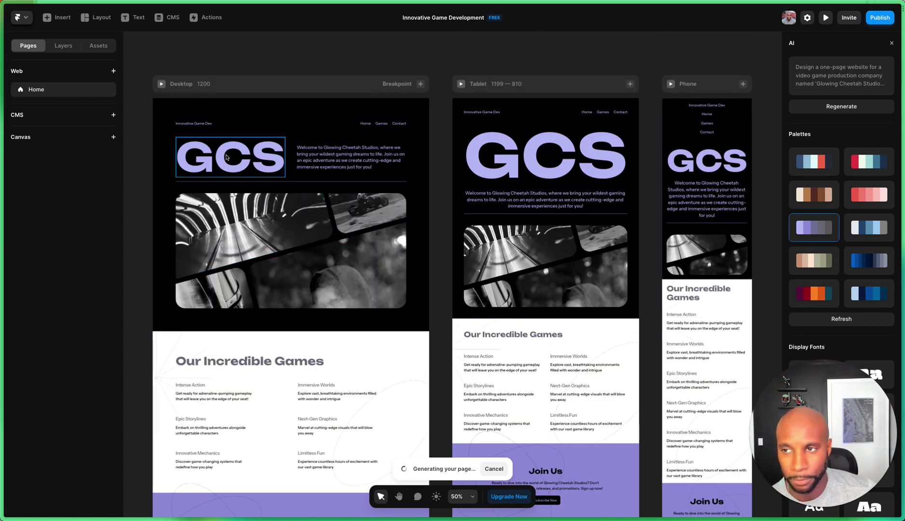
{"action": "scroll", "coordinate": [315, 340], "scroll_direction": "down", "scroll_amount": 2}
{"action": "scroll", "coordinate": [314, 337], "scroll_direction": "down", "scroll_amount": 8}
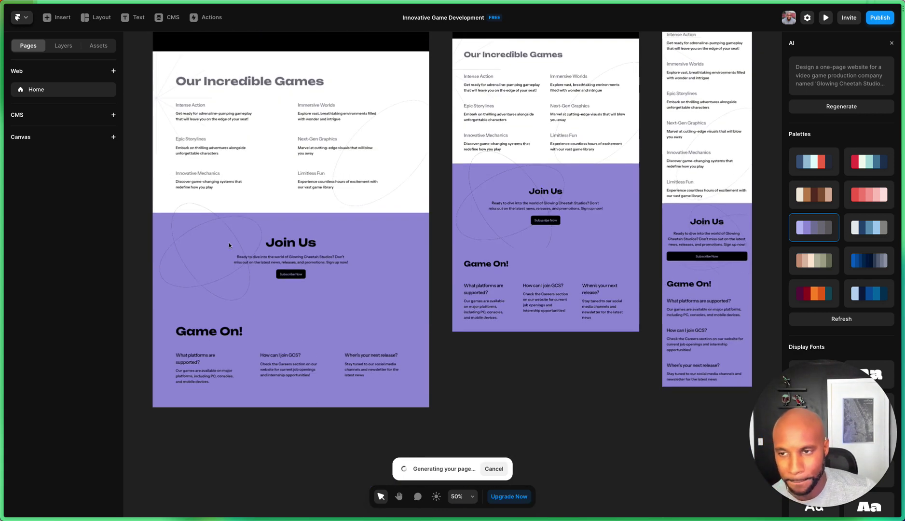
{"action": "scroll", "coordinate": [489, 349], "scroll_direction": "up", "scroll_amount": 12}
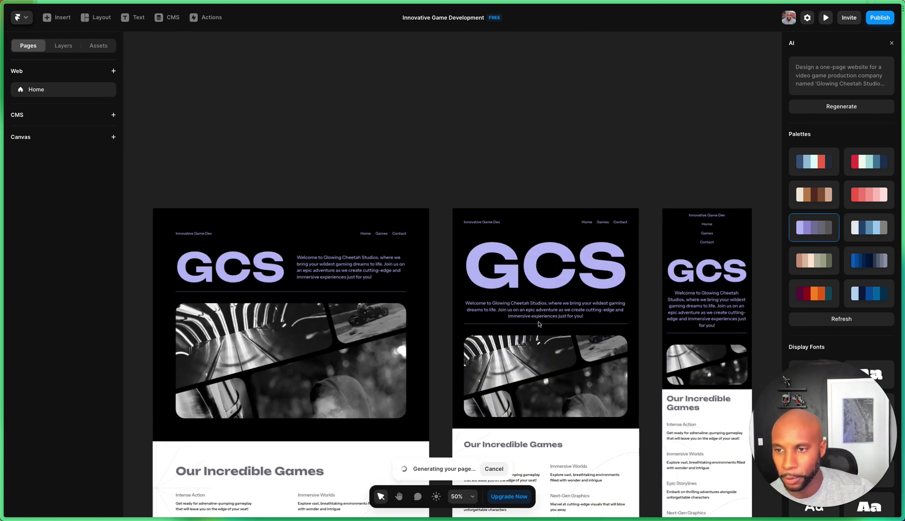
{"action": "scroll", "coordinate": [489, 348], "scroll_direction": "down", "scroll_amount": 8}
{"action": "left_click", "coordinate": [863, 233]}
{"action": "left_click", "coordinate": [813, 233]}
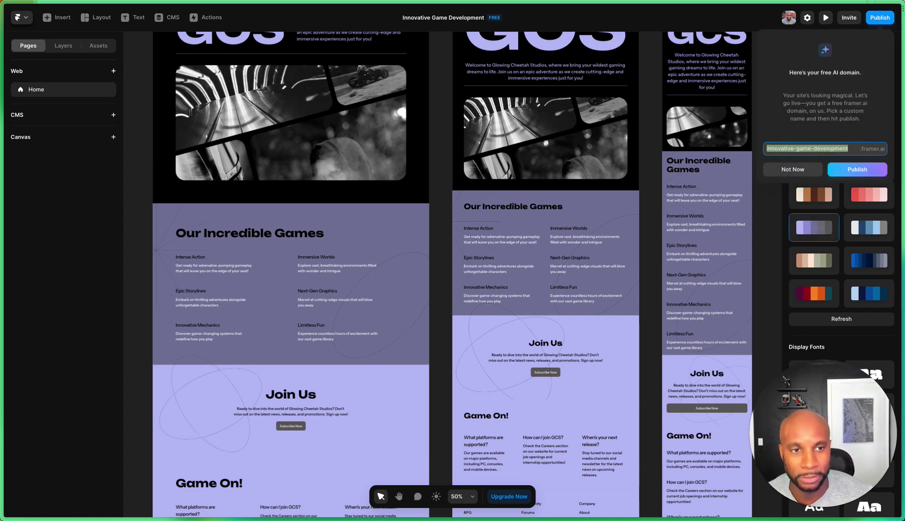
Step: Decline the free framer.ai domain offer and zoom the Desktop frame's nav and hero to full size
{"action": "left_click", "coordinate": [793, 169]}
{"action": "scroll", "coordinate": [348, 306], "scroll_direction": "down", "scroll_amount": 5}
{"action": "scroll", "coordinate": [421, 320], "scroll_direction": "up", "scroll_amount": 10}
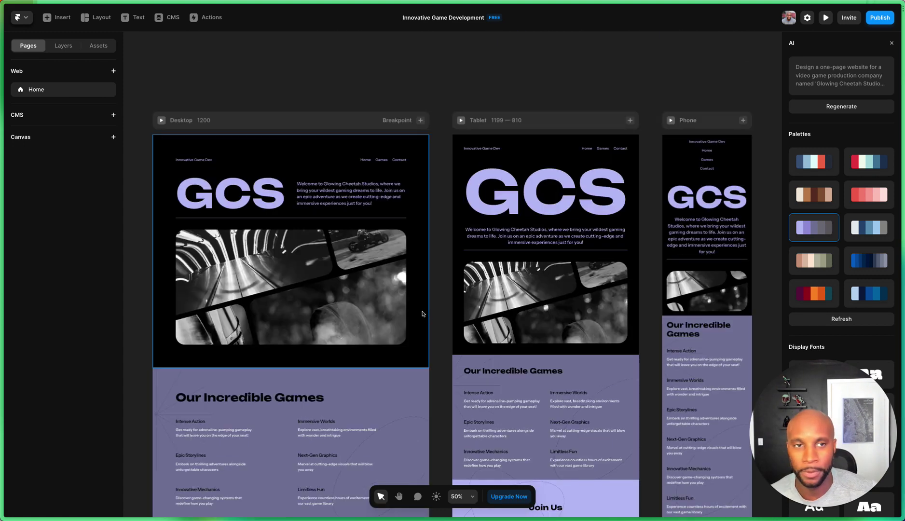
{"action": "scroll", "coordinate": [525, 295], "scroll_direction": "up", "scroll_amount": 1}
{"action": "left_click_drag", "start_coordinate": [417, 101], "coordinate": [632, 68]}
{"action": "key", "text": "ctrl+equal"}
{"action": "left_click_drag", "start_coordinate": [629, 134], "coordinate": [536, 233]}
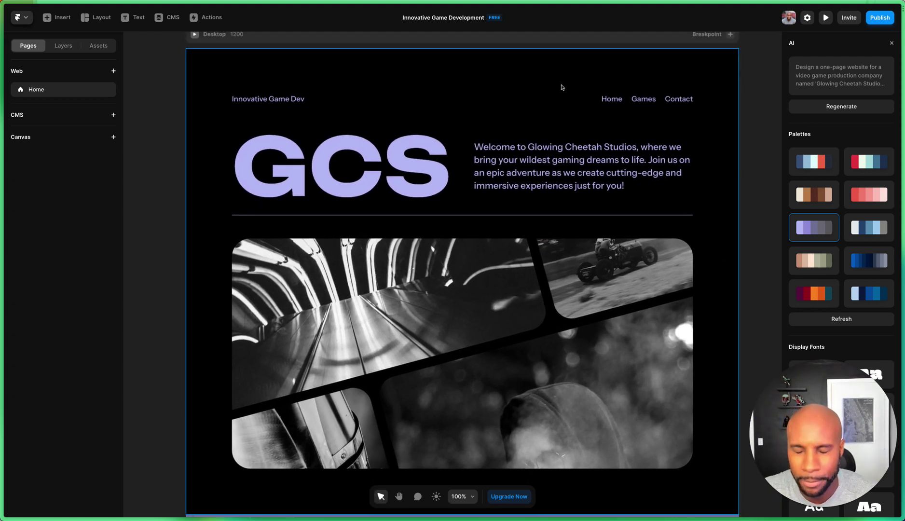
{"action": "scroll", "coordinate": [599, 96], "scroll_direction": "down", "scroll_amount": 2}
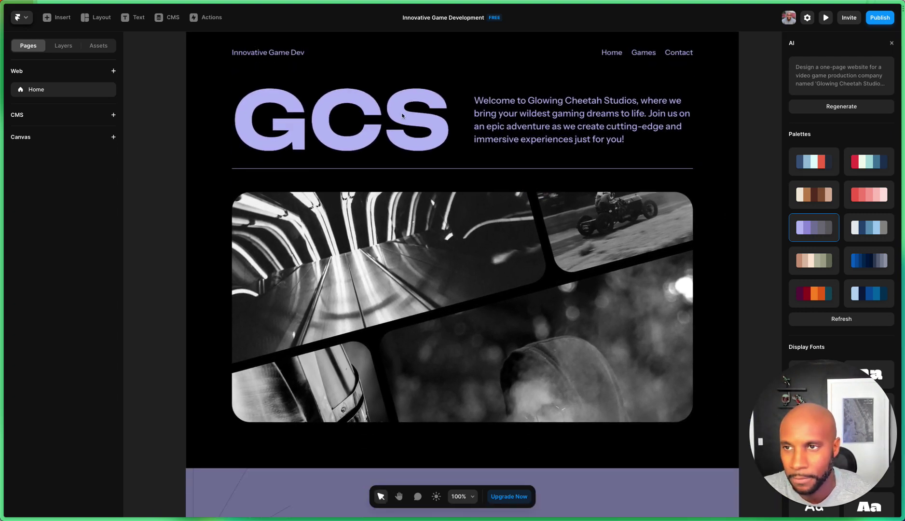
{"action": "scroll", "coordinate": [386, 144], "scroll_direction": "up", "scroll_amount": 3}
Step: Inspect the Innovative Game Dev site title and the hero image collage, then deselect
{"action": "left_click", "coordinate": [286, 116]}
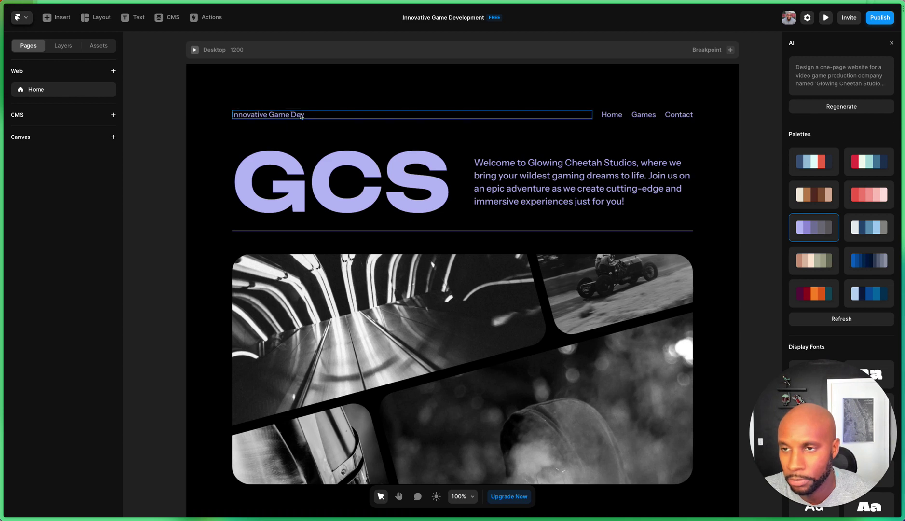
{"action": "scroll", "coordinate": [467, 110], "scroll_direction": "down", "scroll_amount": 3}
{"action": "scroll", "coordinate": [467, 110], "scroll_direction": "up", "scroll_amount": 2}
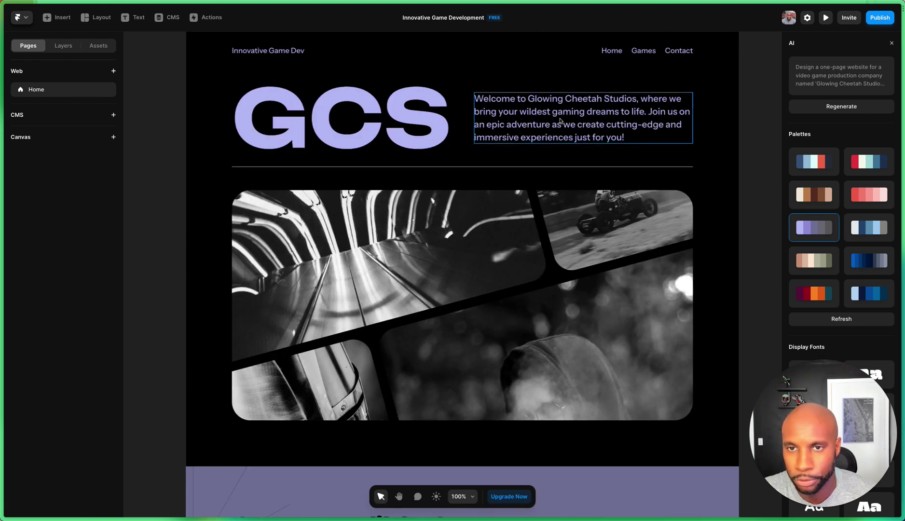
{"action": "scroll", "coordinate": [554, 134], "scroll_direction": "down", "scroll_amount": 5}
{"action": "scroll", "coordinate": [472, 237], "scroll_direction": "up", "scroll_amount": 4}
{"action": "left_click", "coordinate": [448, 322]}
{"action": "key", "text": "Escape"}
Step: Scroll the Desktop page down through its sections to the footer
{"action": "scroll", "coordinate": [524, 312], "scroll_direction": "down", "scroll_amount": 5}
{"action": "scroll", "coordinate": [453, 425], "scroll_direction": "down", "scroll_amount": 6}
{"action": "scroll", "coordinate": [452, 425], "scroll_direction": "down", "scroll_amount": 2}
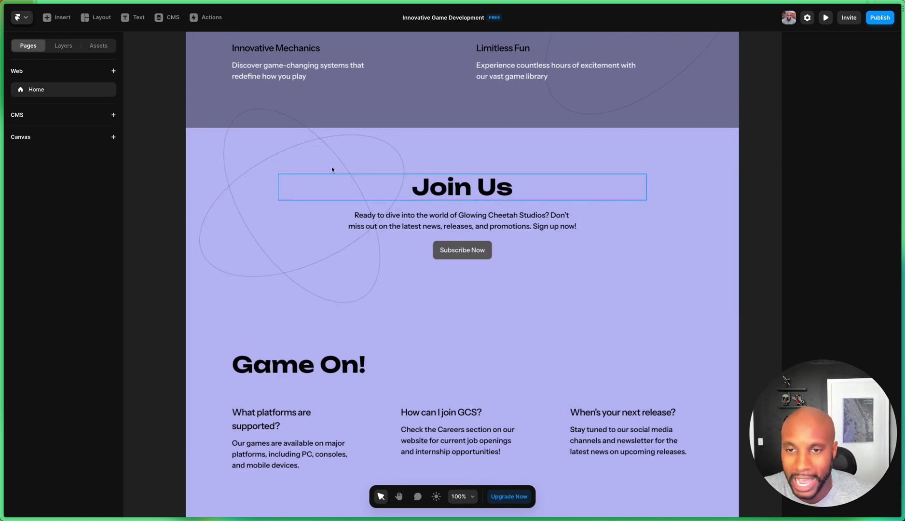
{"action": "scroll", "coordinate": [660, 285], "scroll_direction": "down", "scroll_amount": 3}
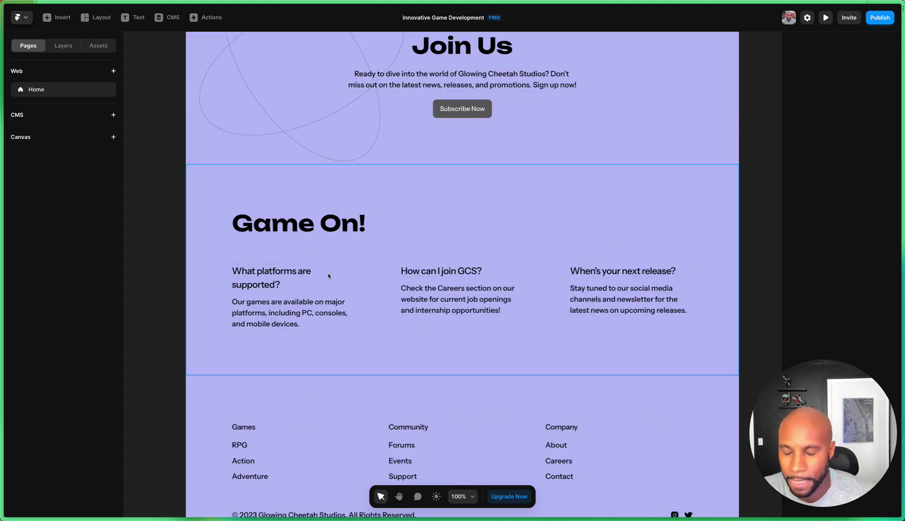
{"action": "scroll", "coordinate": [473, 289], "scroll_direction": "down", "scroll_amount": 1}
{"action": "scroll", "coordinate": [465, 319], "scroll_direction": "down", "scroll_amount": 2}
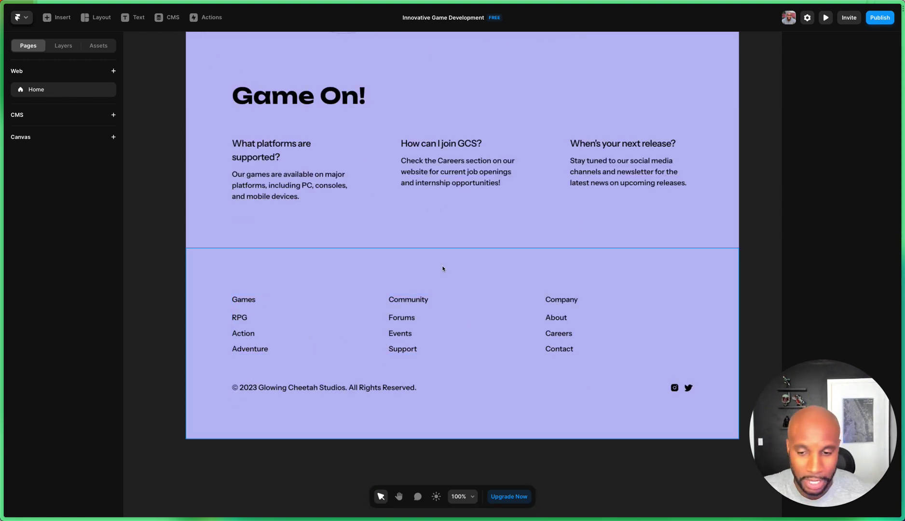
{"action": "scroll", "coordinate": [443, 265], "scroll_direction": "up", "scroll_amount": 20}
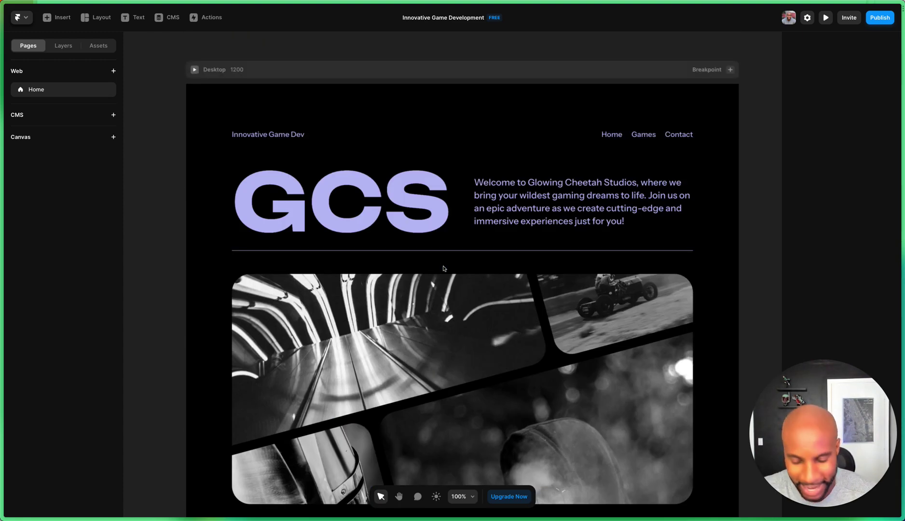
{"action": "scroll", "coordinate": [443, 269], "scroll_direction": "down", "scroll_amount": 3, "text": "ctrl"}
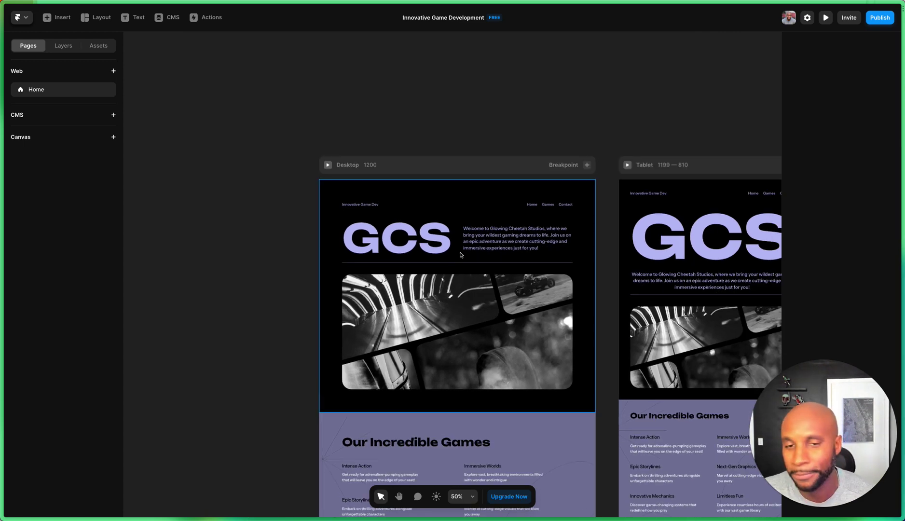
{"action": "key", "text": "space"}
{"action": "left_click_drag", "start_coordinate": [608, 259], "coordinate": [449, 174]}
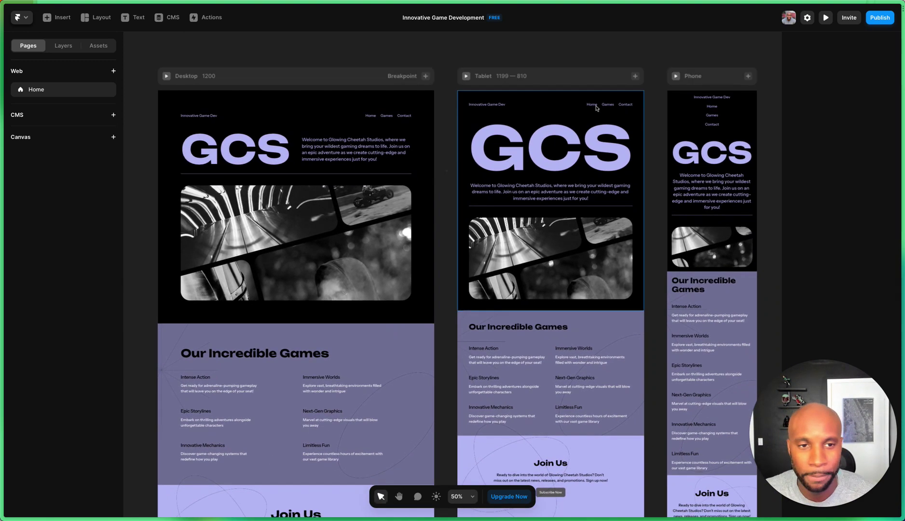
{"action": "left_click", "coordinate": [268, 104]}
{"action": "left_click", "coordinate": [259, 74]}
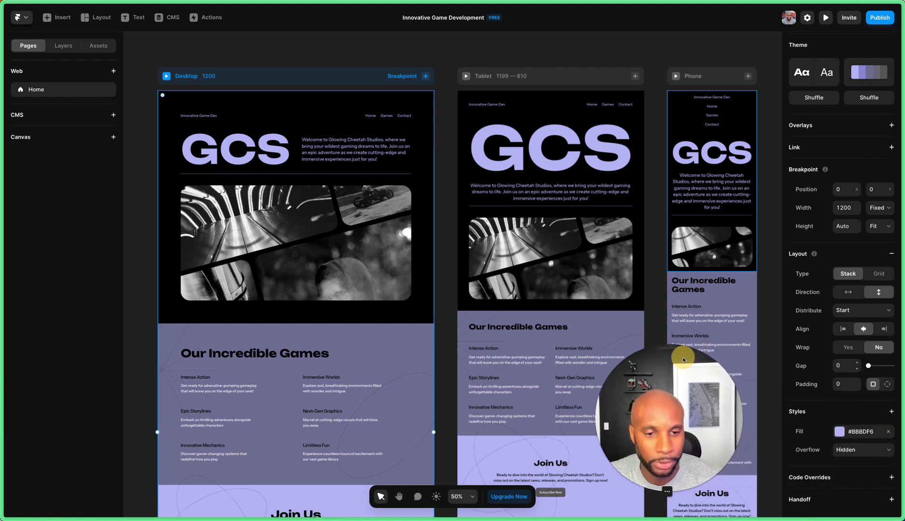
{"action": "scroll", "coordinate": [892, 298], "scroll_direction": "up", "scroll_amount": 3}
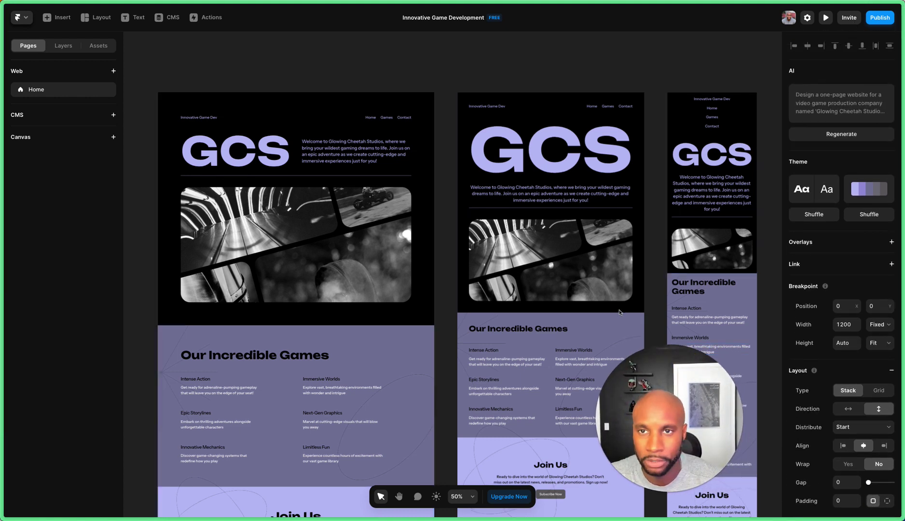
{"action": "scroll", "coordinate": [435, 144], "scroll_direction": "up", "scroll_amount": 2}
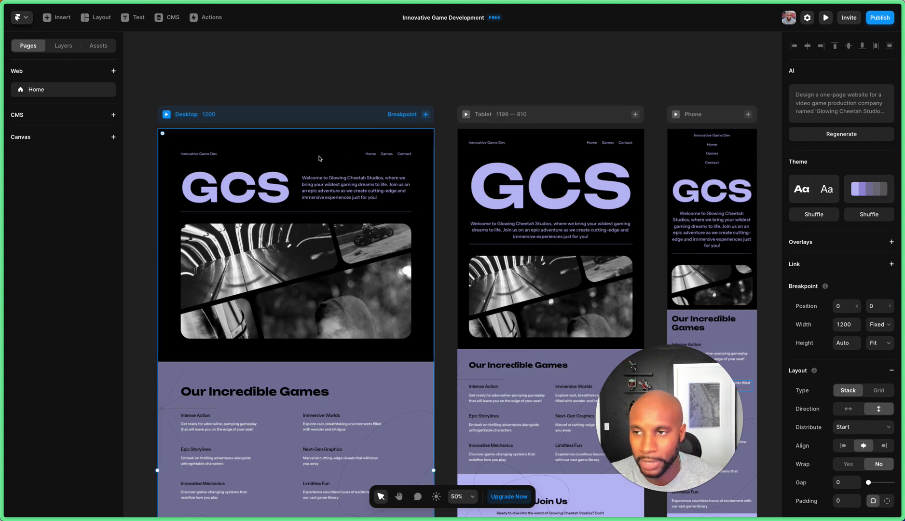
{"action": "left_click", "coordinate": [286, 194]}
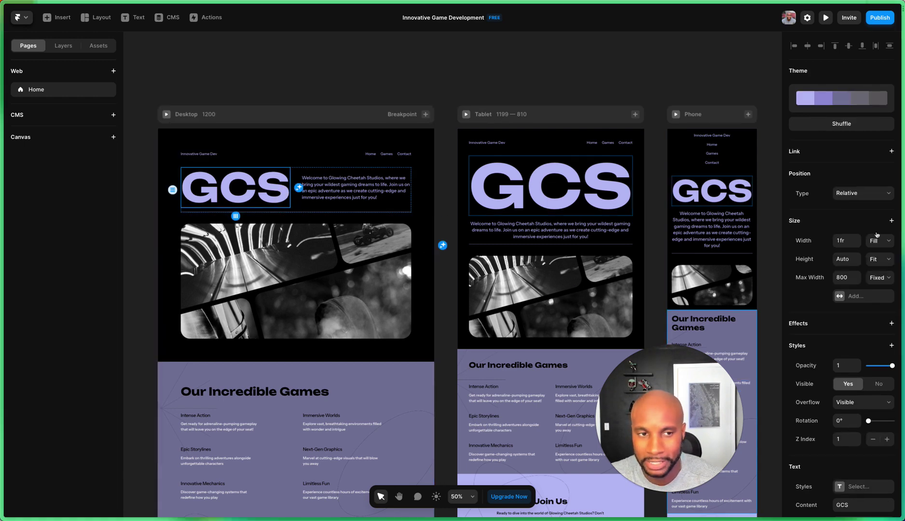
{"action": "scroll", "coordinate": [843, 338], "scroll_direction": "down", "scroll_amount": 5}
{"action": "left_click_drag", "start_coordinate": [686, 428], "coordinate": [841, 463]}
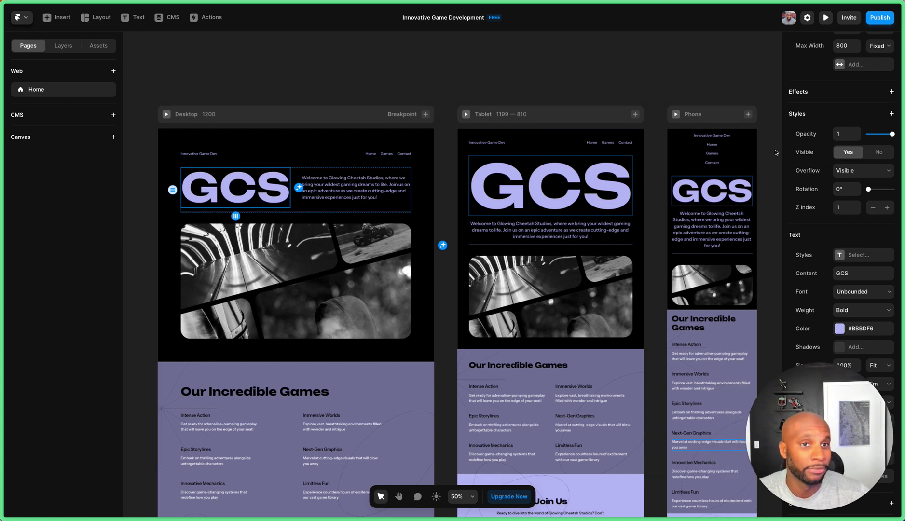
{"action": "scroll", "coordinate": [834, 140], "scroll_direction": "up", "scroll_amount": 5}
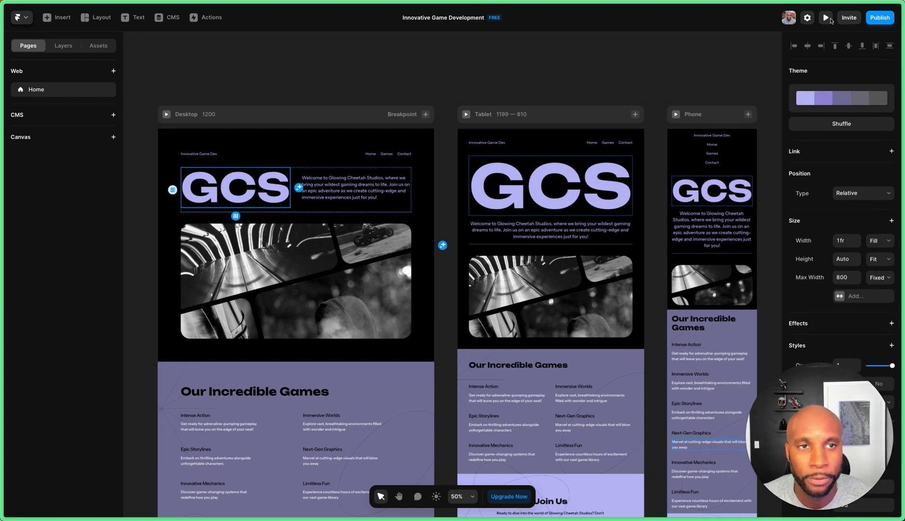
{"action": "left_click", "coordinate": [808, 20]}
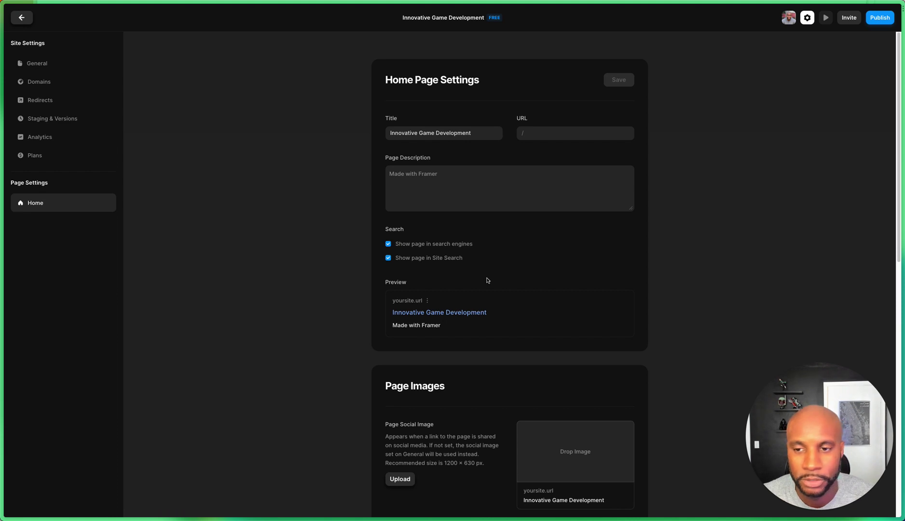
{"action": "left_click", "coordinate": [31, 21]}
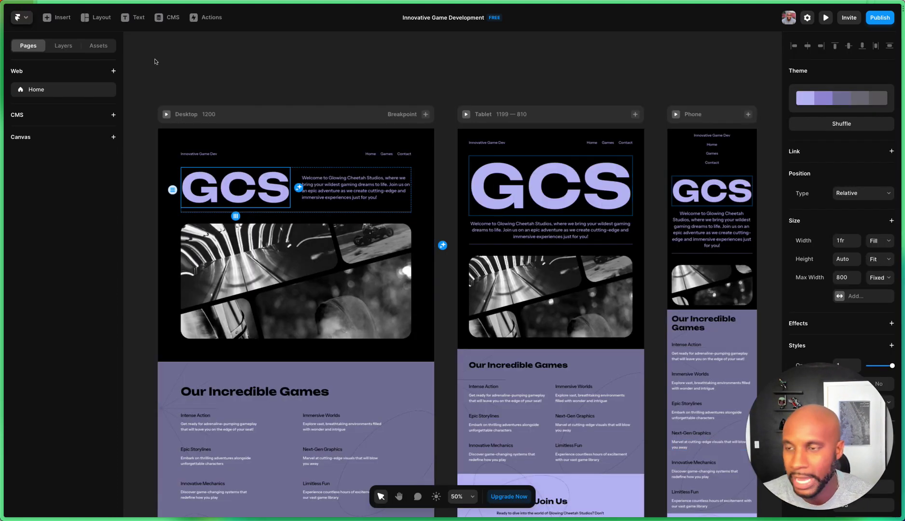
{"action": "double_click", "coordinate": [240, 184]}
{"action": "type", "text": "TEST"}
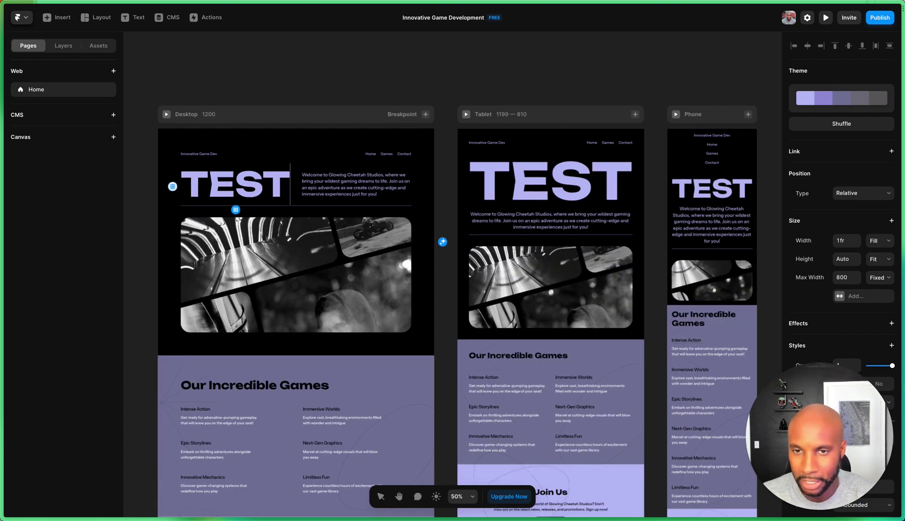
{"action": "key", "text": "ctrl+z"}
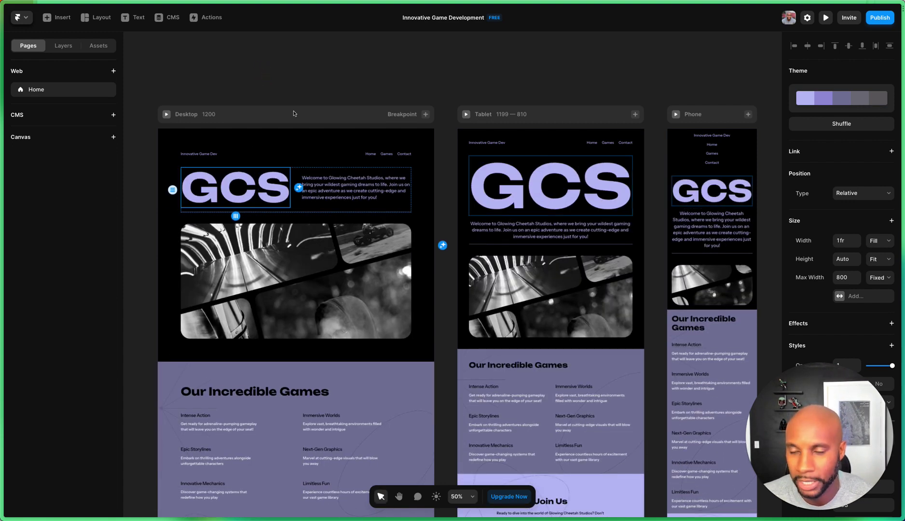
{"action": "scroll", "coordinate": [452, 216], "scroll_direction": "down", "scroll_amount": 3}
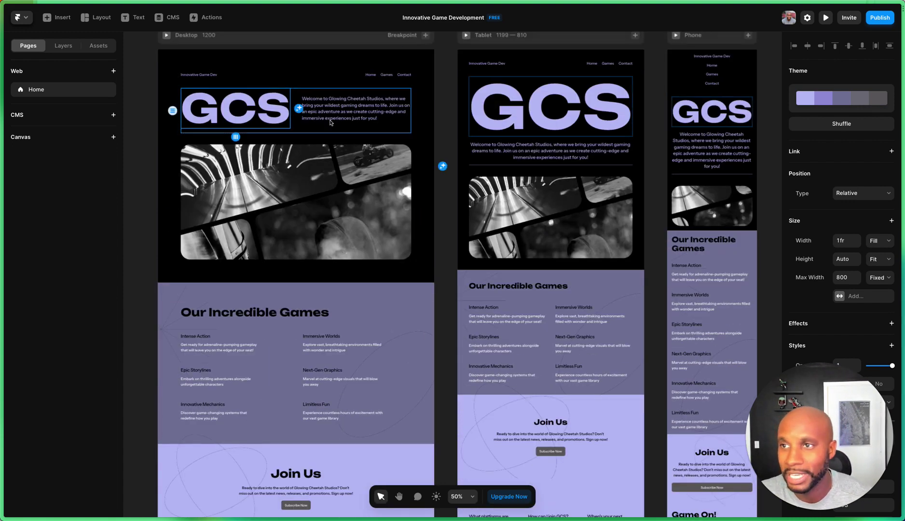
{"action": "scroll", "coordinate": [333, 273], "scroll_direction": "down", "scroll_amount": 4}
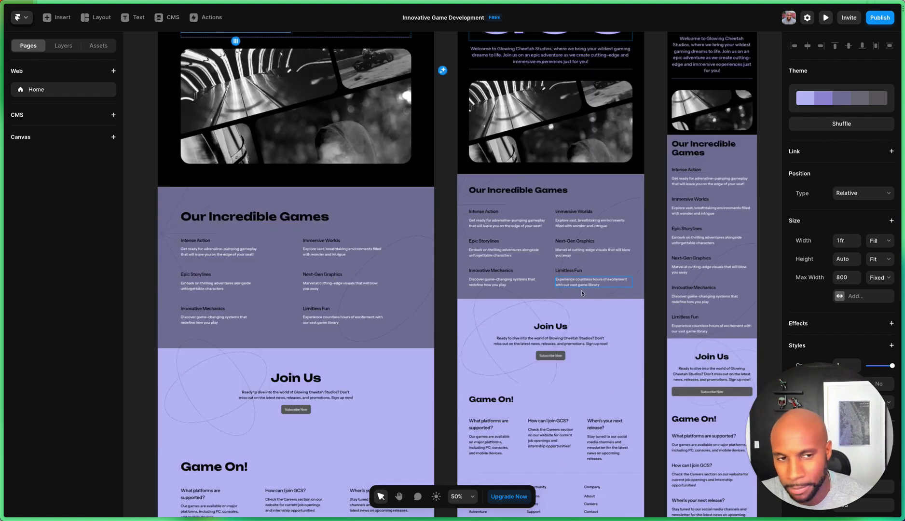